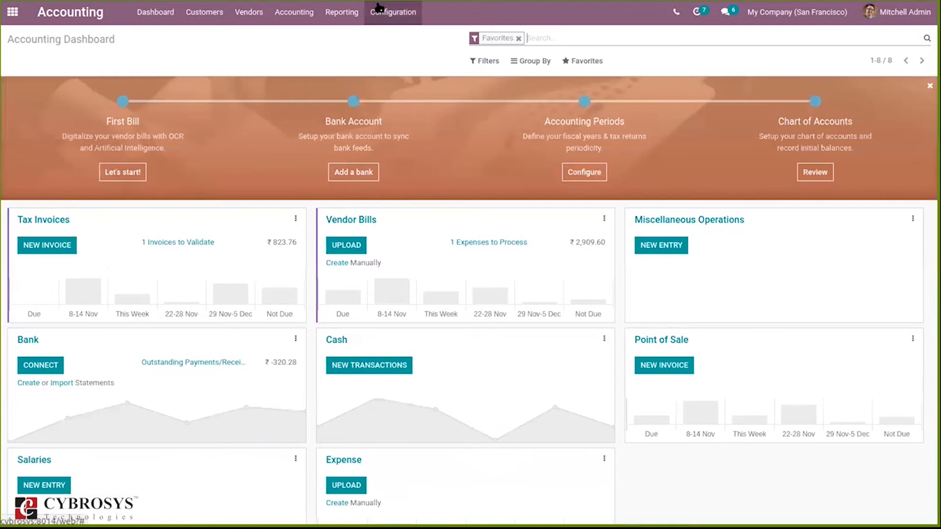
# - Create a new fiscal position named India
pyautogui.click(379, 53)
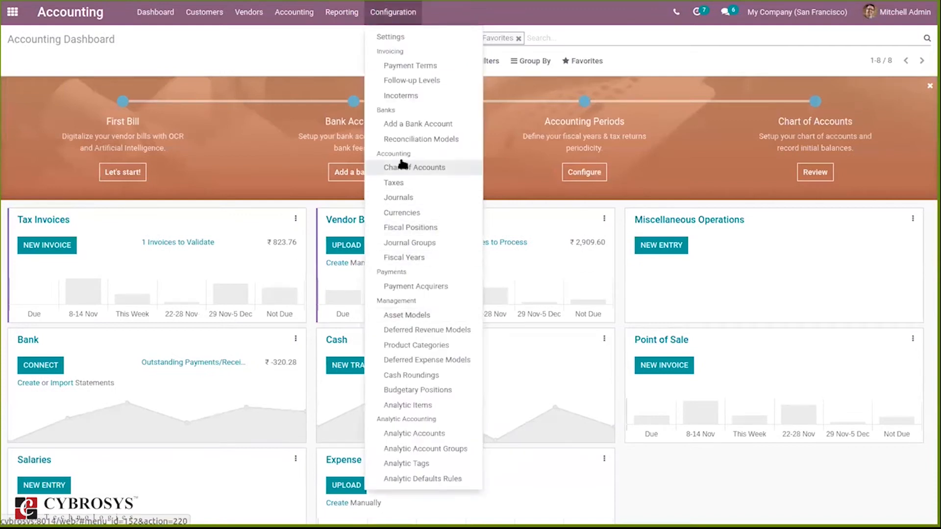
pyautogui.click(406, 231)
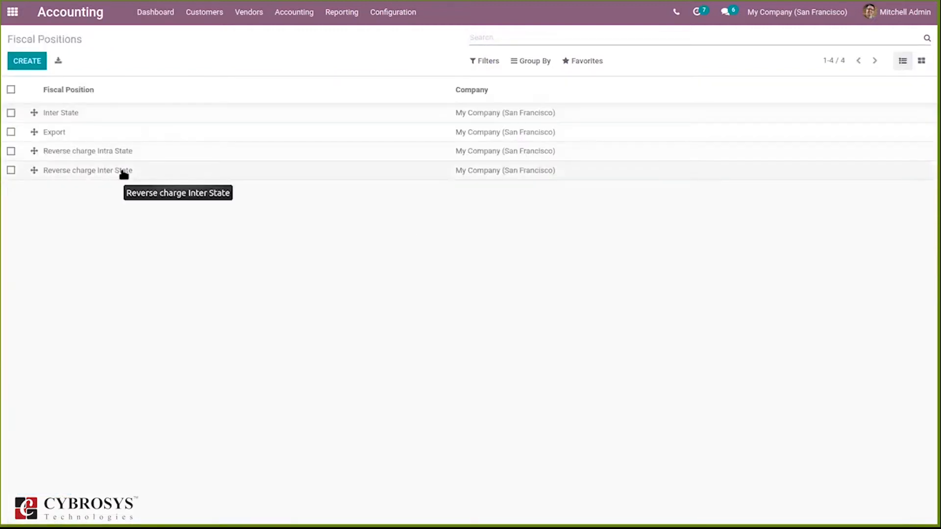
pyautogui.click(25, 67)
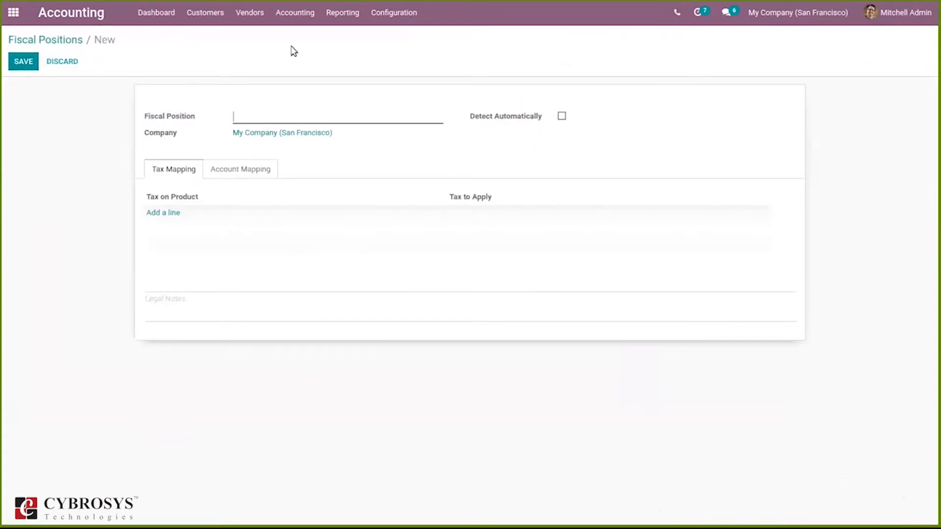
pyautogui.write('India')
# - Try automatic detection with VAT required, country group Europe and country Albania, then switch detection off again
pyautogui.click(561, 117)
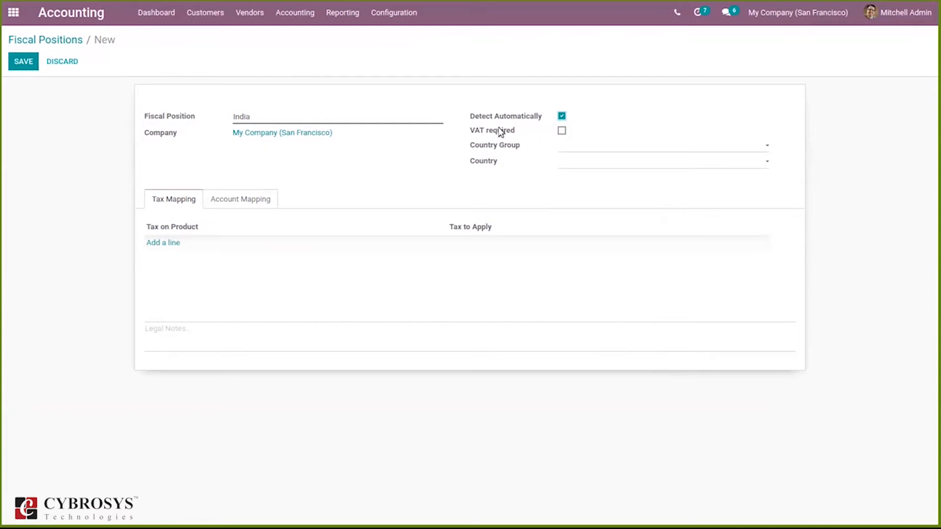
pyautogui.moveTo(480, 133)
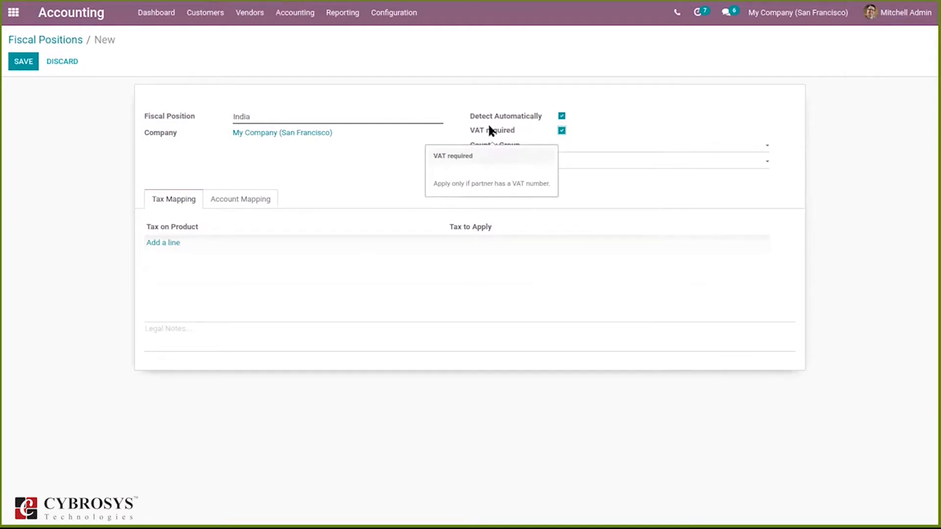
pyautogui.click(564, 145)
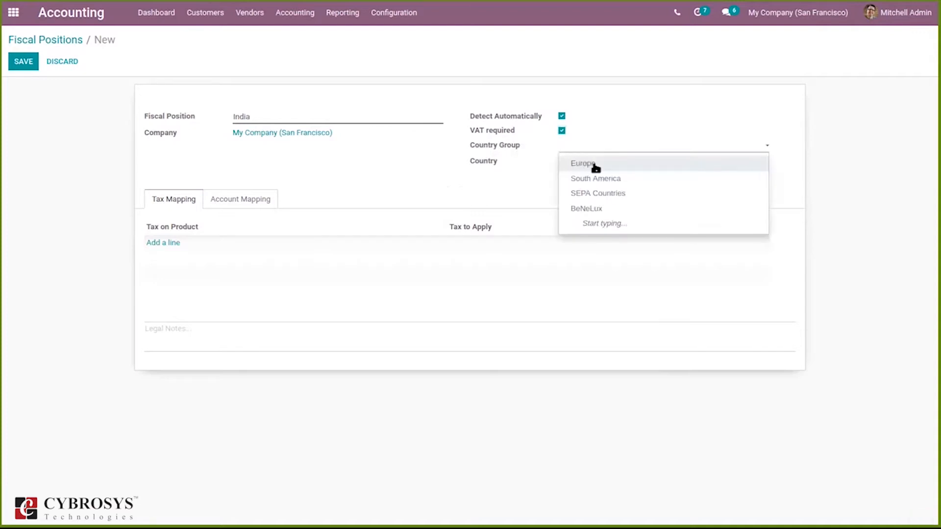
pyautogui.click(595, 166)
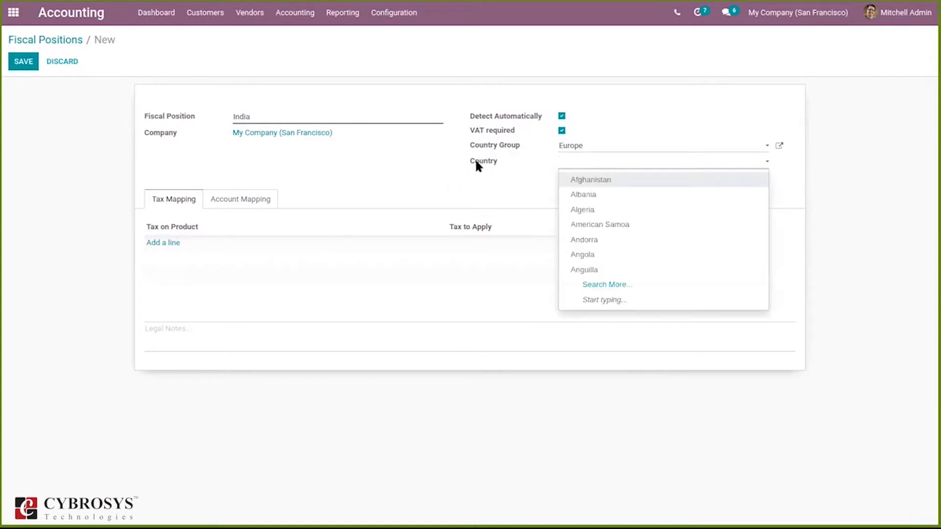
pyautogui.click(583, 194)
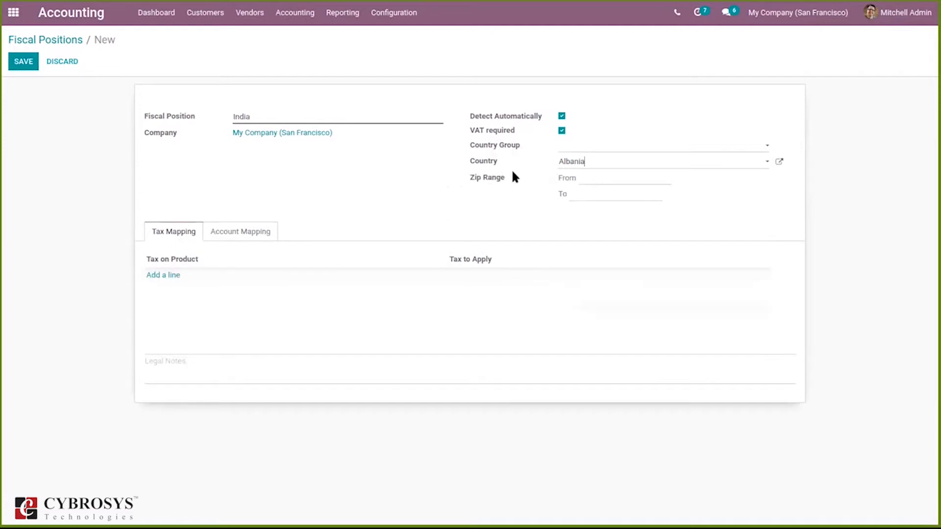
pyautogui.click(595, 179)
pyautogui.click(562, 116)
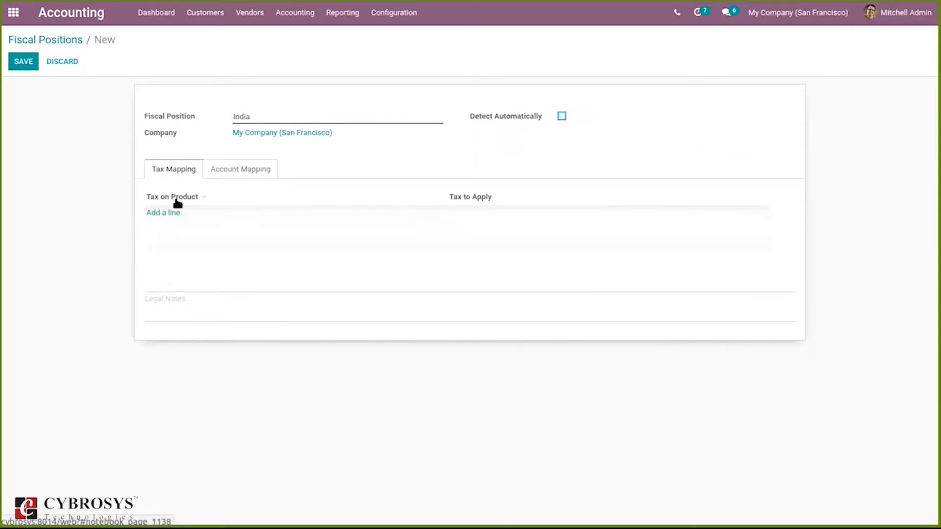
# - Add a tax mapping line with GST 5% (Sales) as the tax on product
pyautogui.click(244, 166)
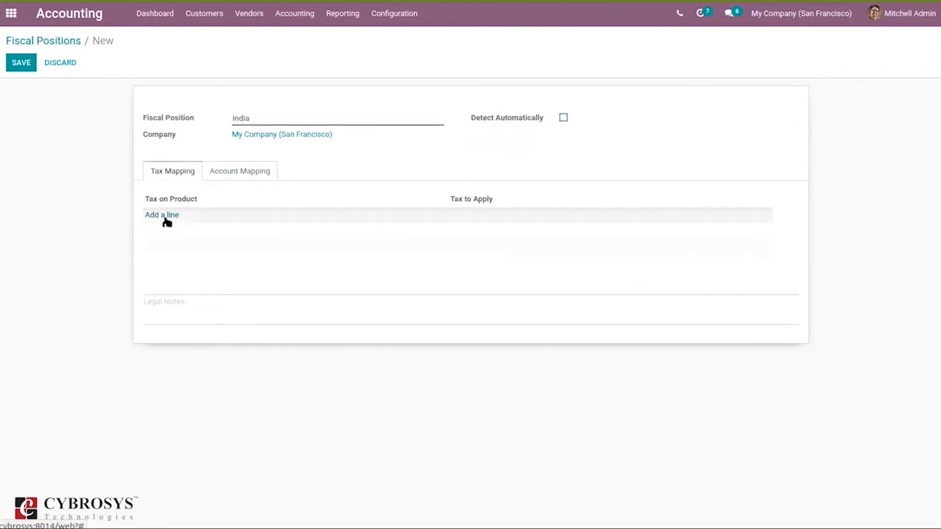
pyautogui.click(160, 216)
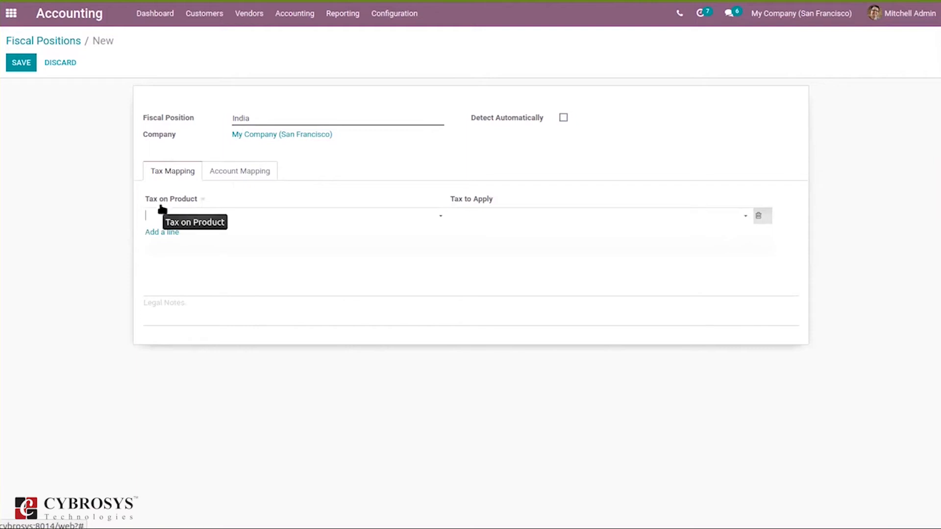
pyautogui.click(191, 218)
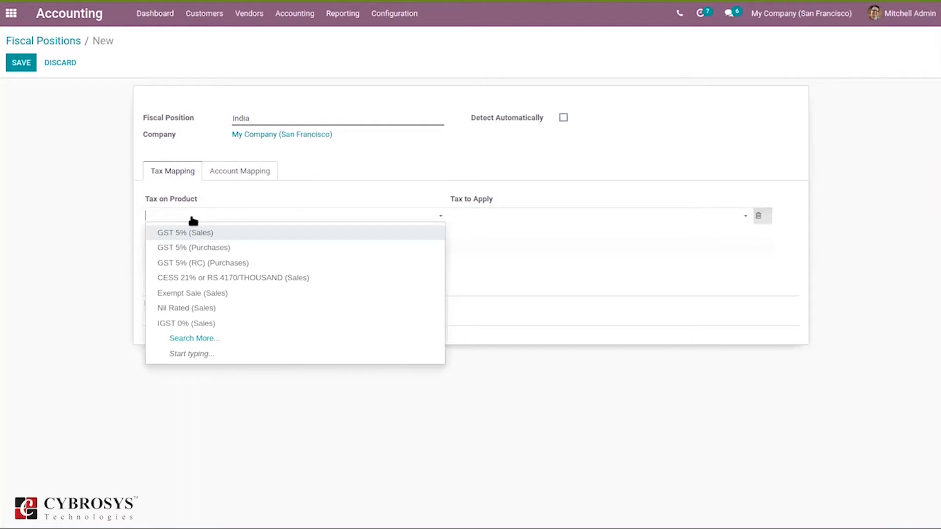
pyautogui.click(211, 234)
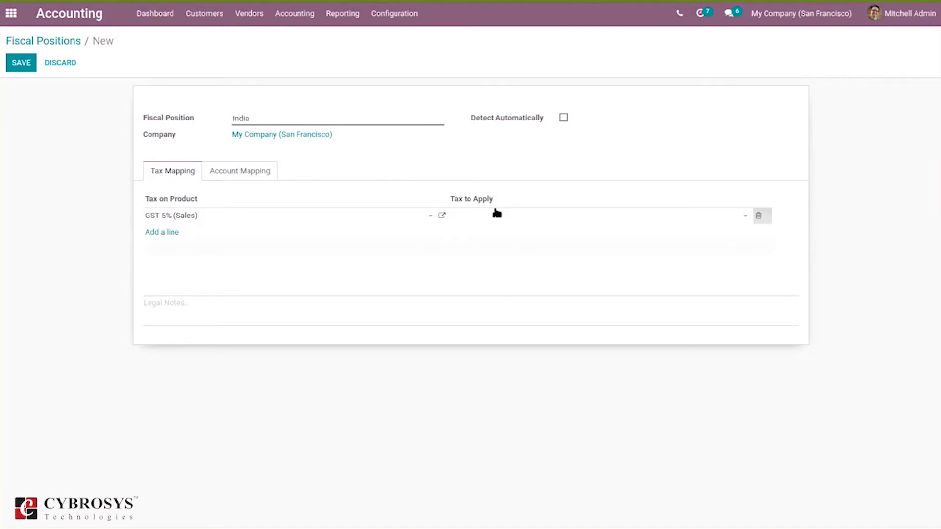
# - Set IGST 28% (Sales) as the tax to apply on that line and save the fiscal position
pyautogui.click(472, 214)
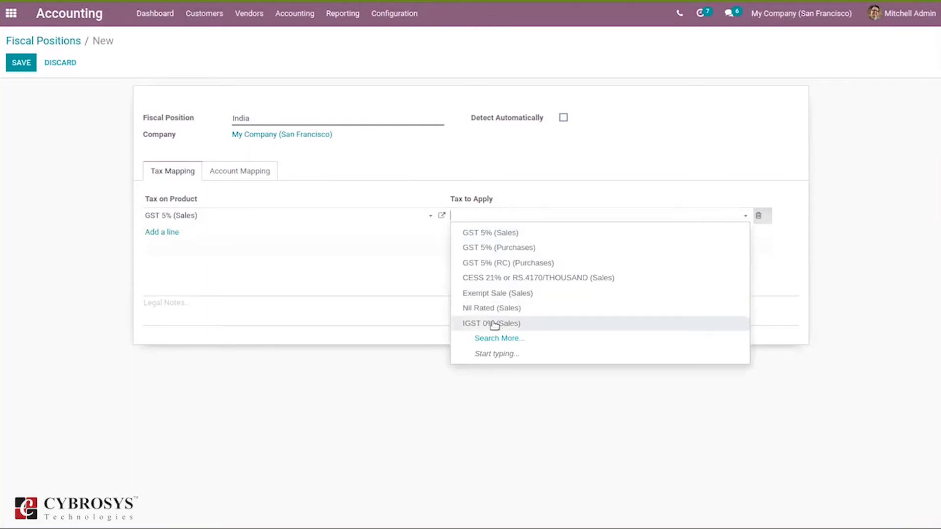
pyautogui.write('sal')
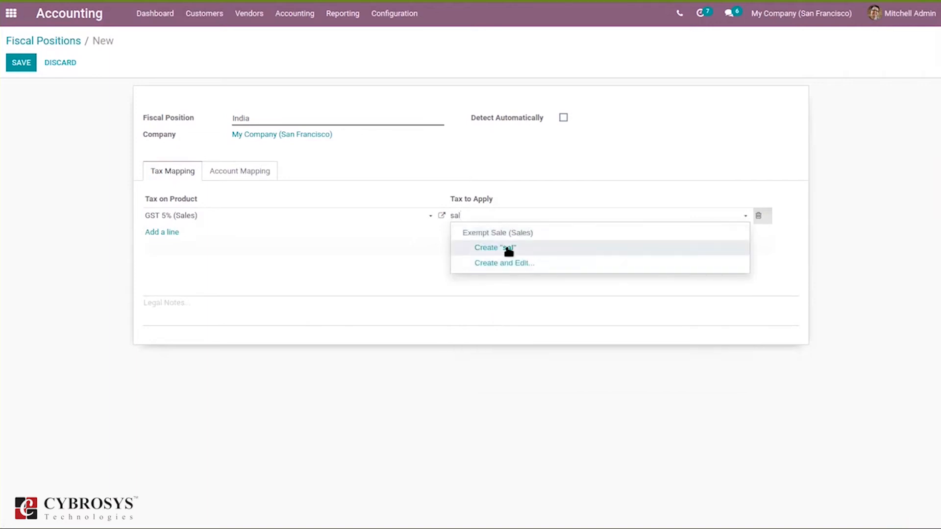
pyautogui.press('BackSpace')
pyautogui.press('BackSpace')
pyautogui.press('BackSpace')
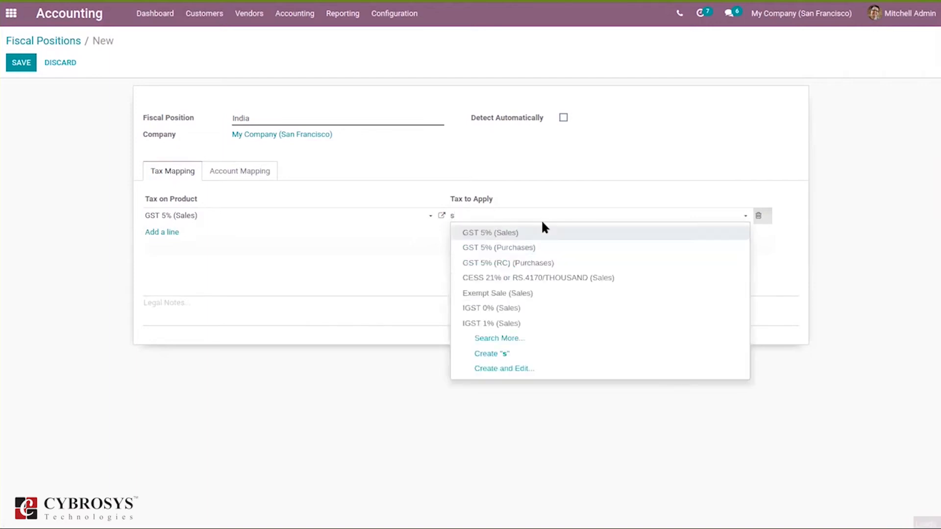
pyautogui.write('Sal')
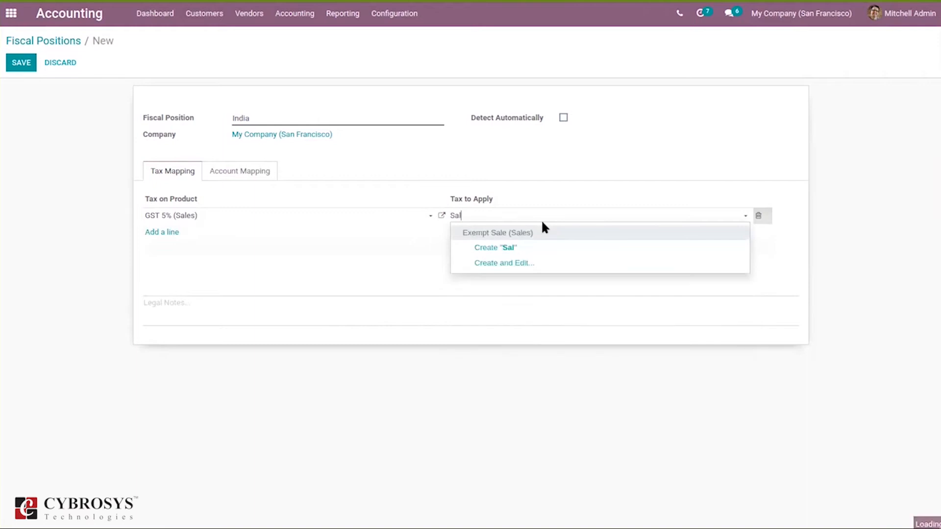
pyautogui.press('BackSpace')
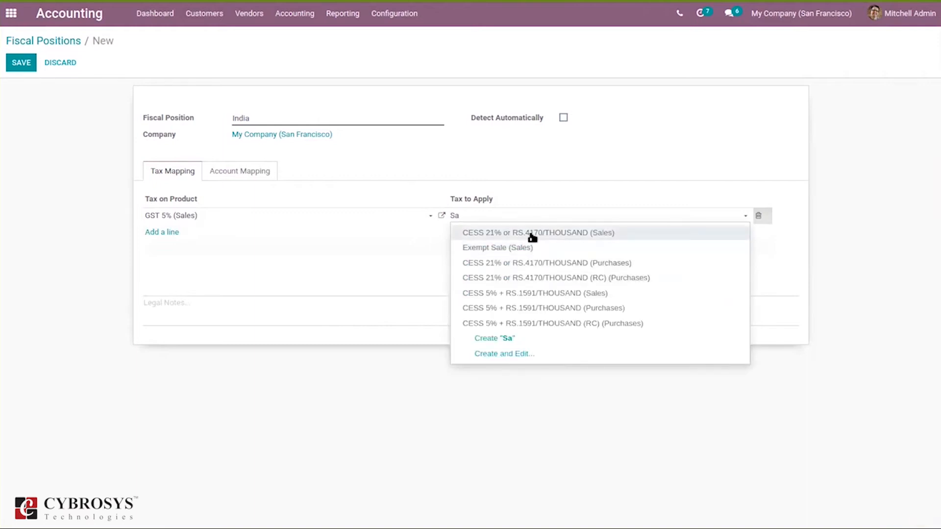
pyautogui.press('BackSpace')
pyautogui.press('BackSpace')
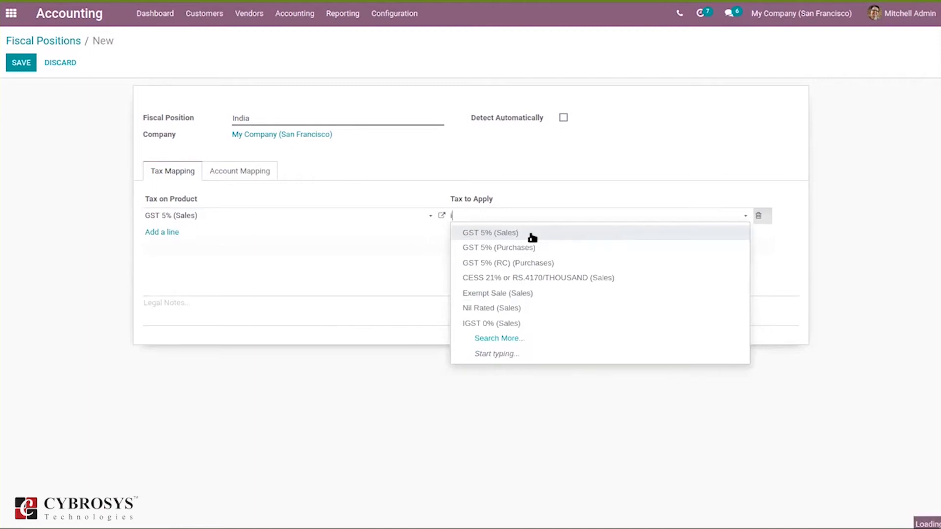
pyautogui.write('Ig')
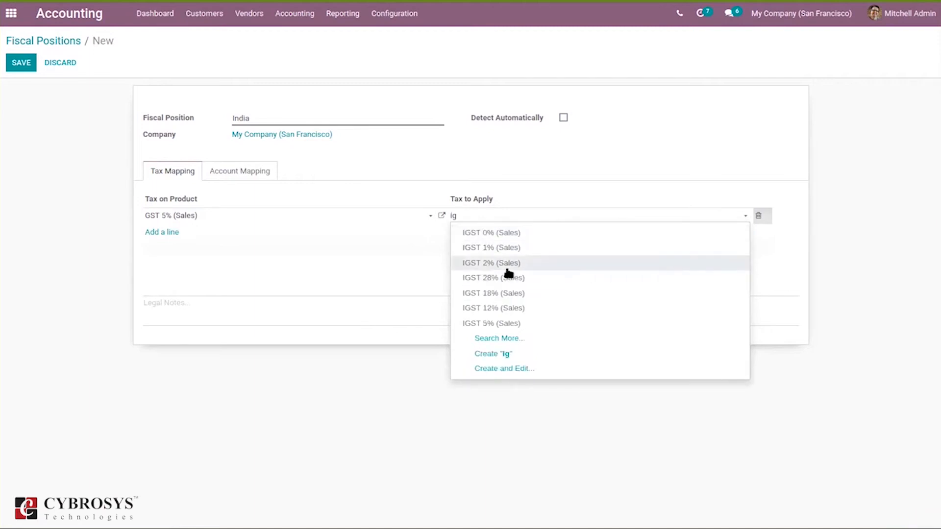
pyautogui.click(509, 278)
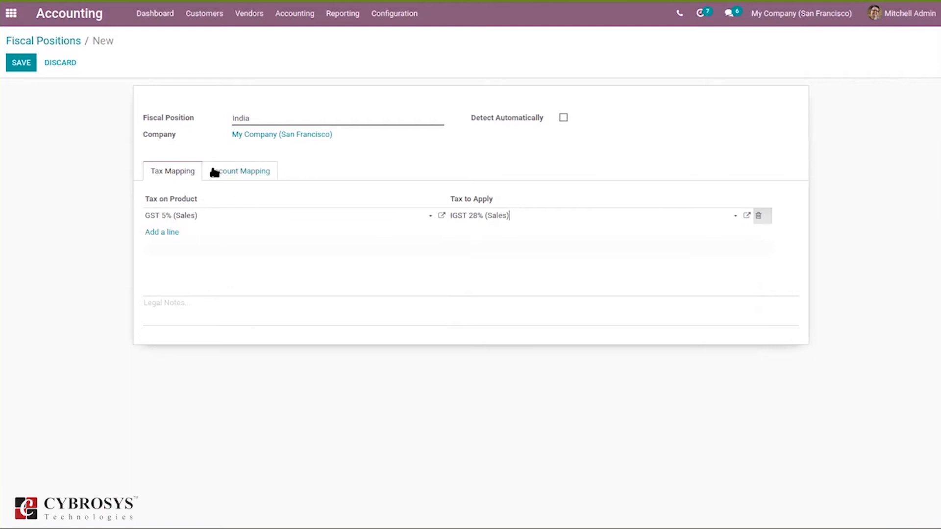
pyautogui.click(16, 62)
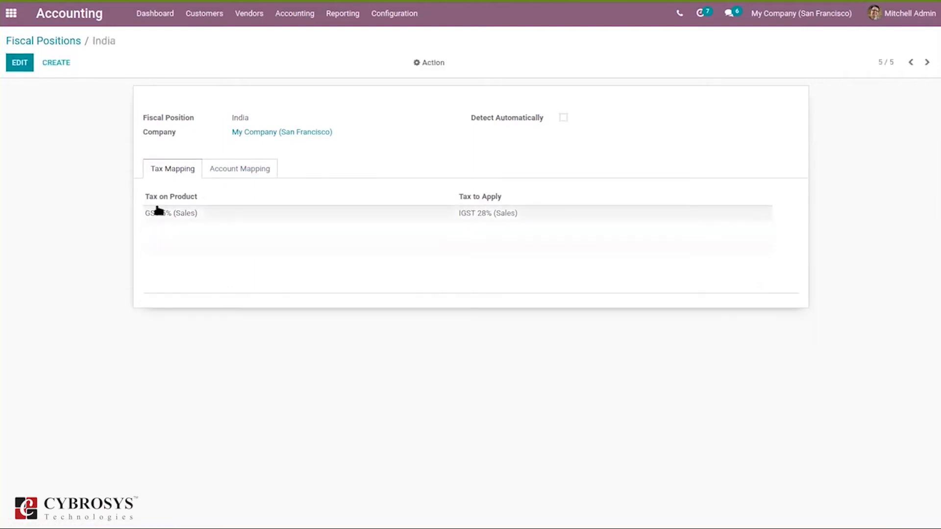
# - Assign the India fiscal position to the customer Gemini Furniture and save the customer
pyautogui.click(38, 40)
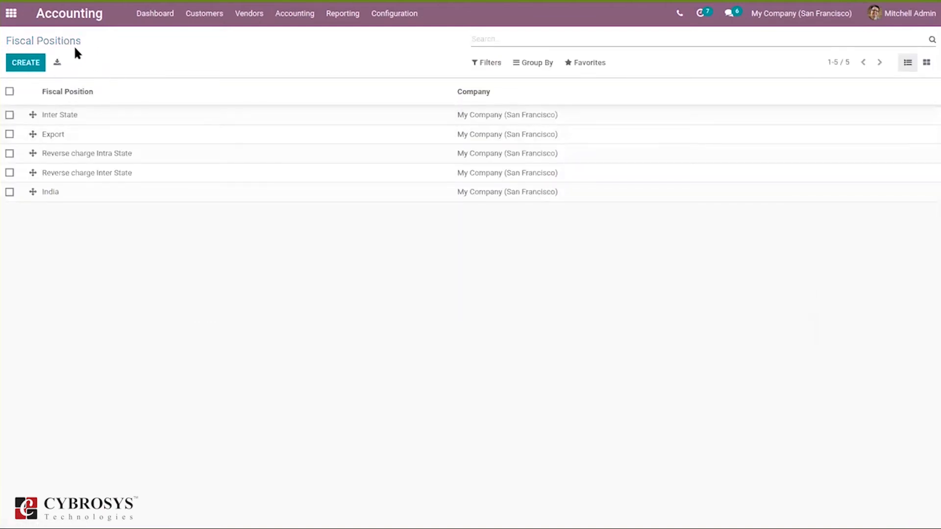
pyautogui.click(213, 15)
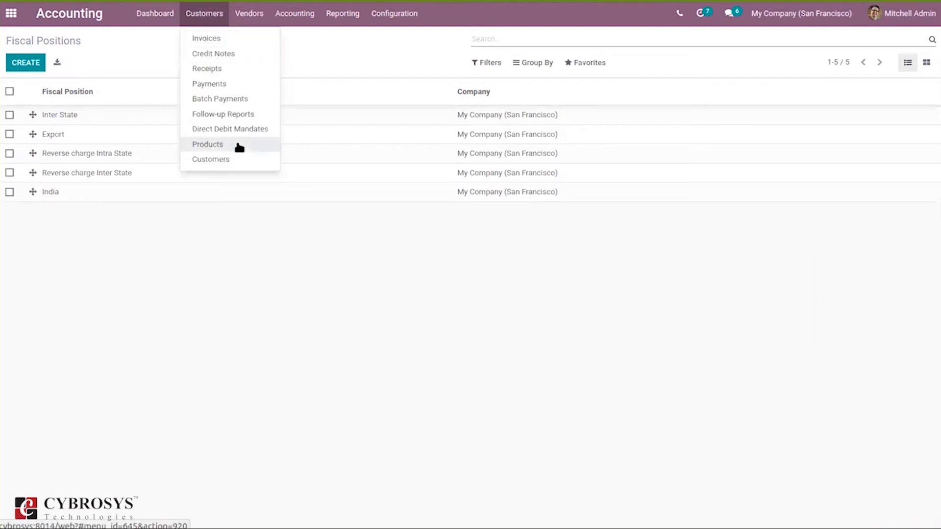
pyautogui.click(237, 163)
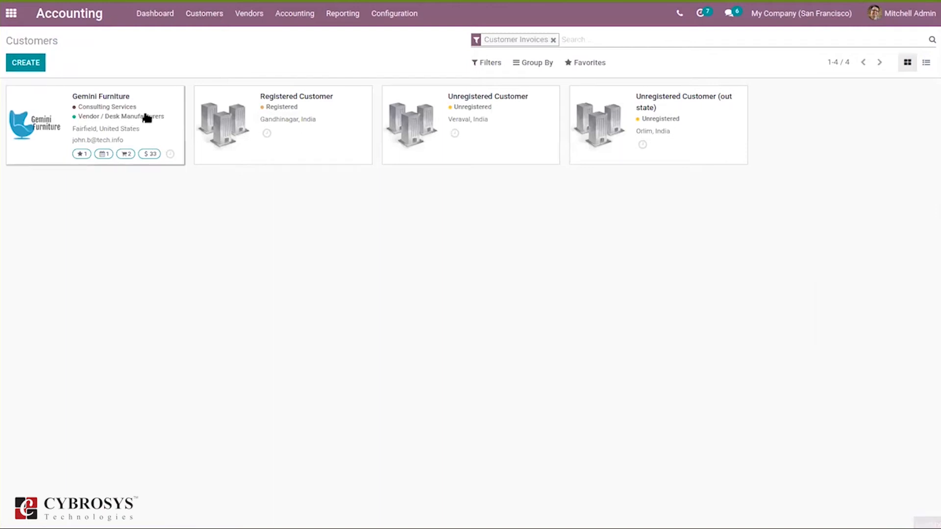
pyautogui.click(44, 89)
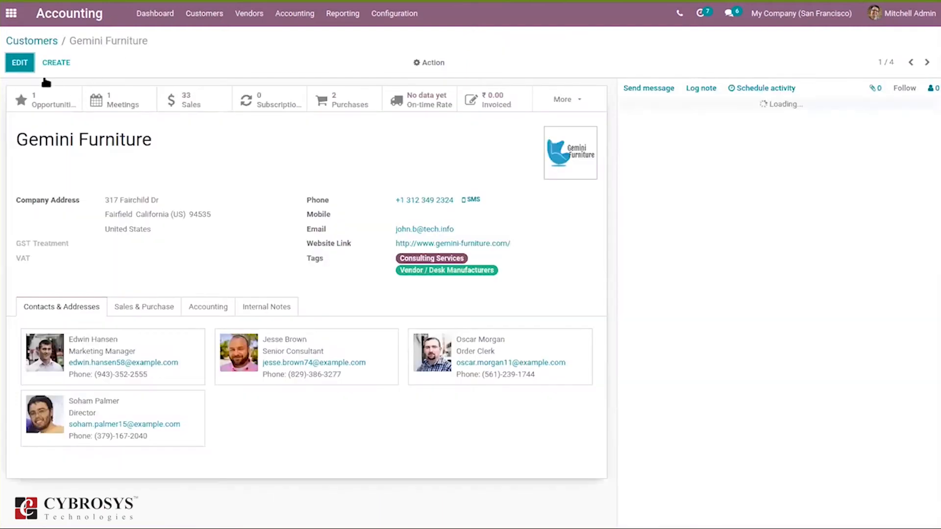
pyautogui.click(168, 188)
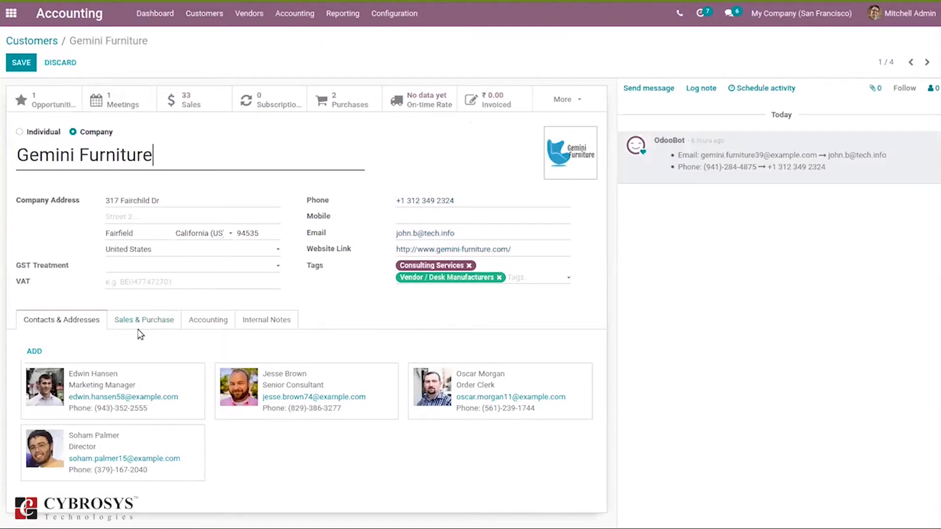
pyautogui.click(132, 324)
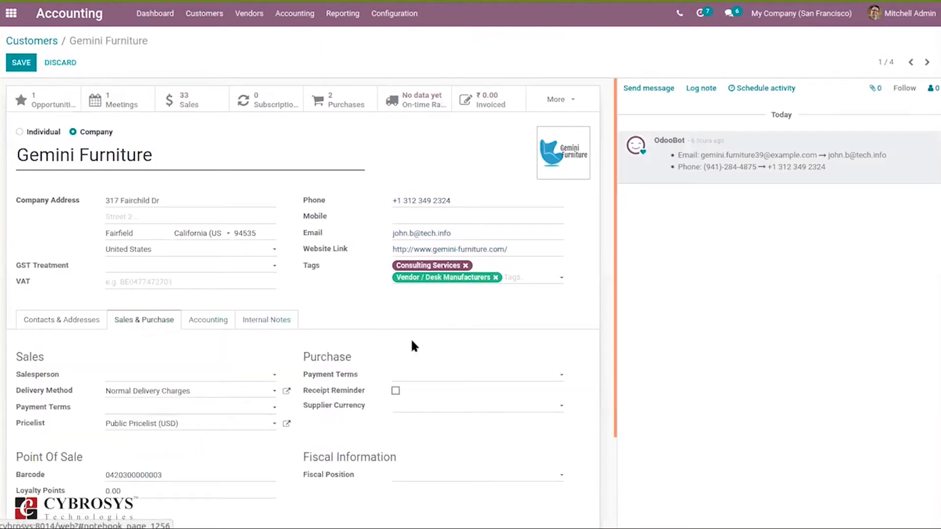
pyautogui.click(415, 476)
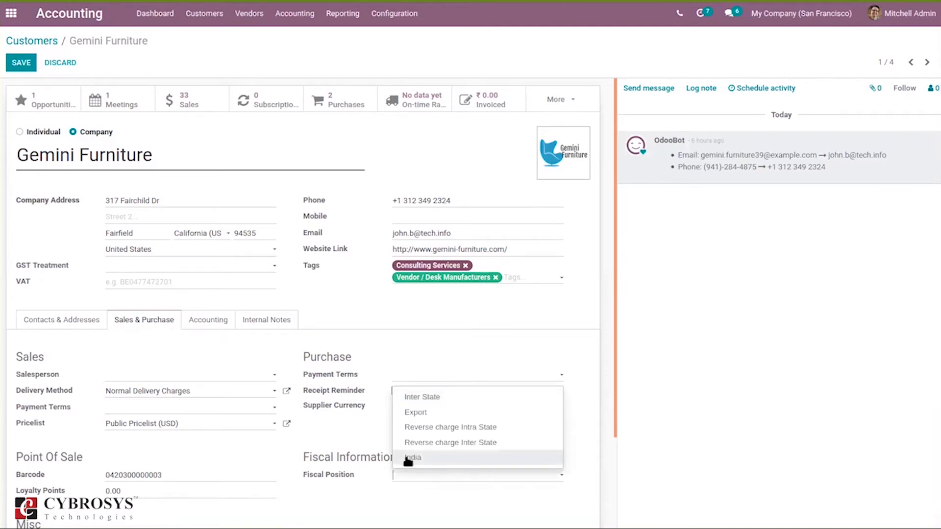
pyautogui.click(407, 459)
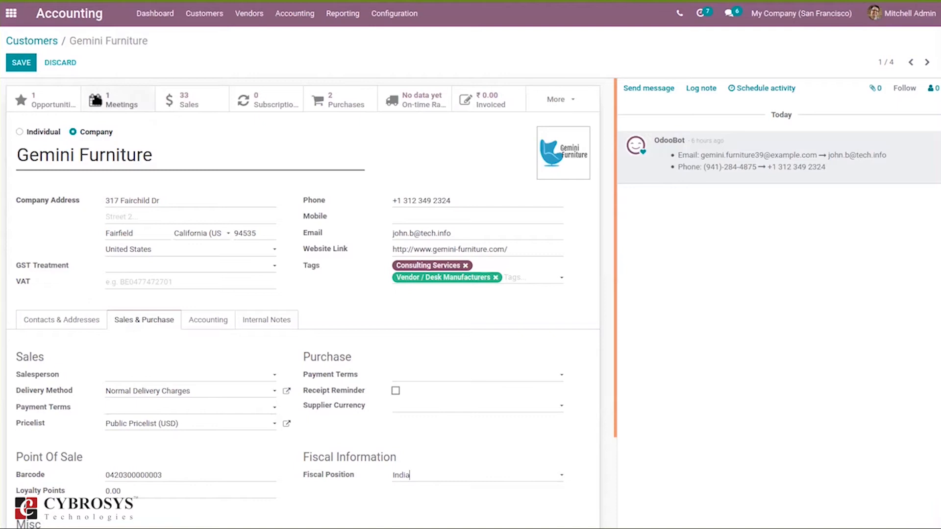
pyautogui.click(21, 63)
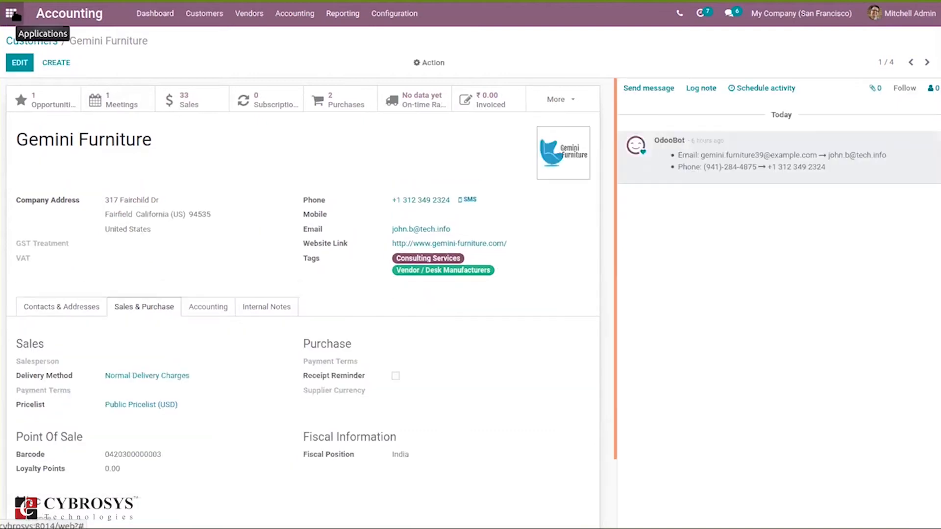
# - Open the product list in the Sales app
pyautogui.click(12, 14)
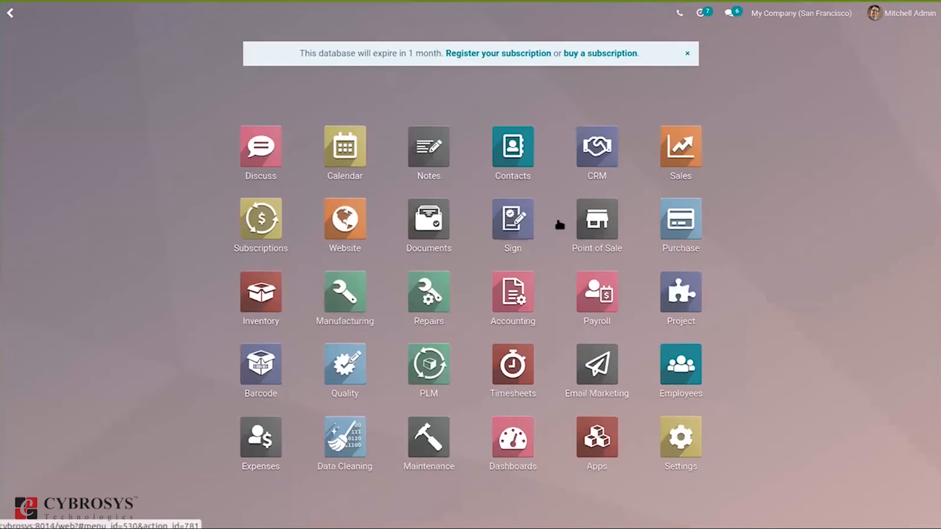
pyautogui.click(701, 136)
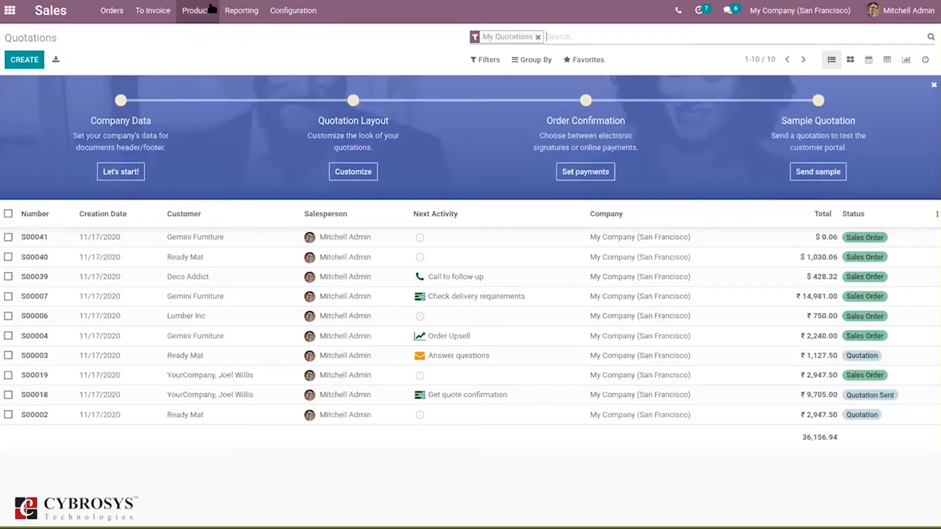
pyautogui.click(198, 10)
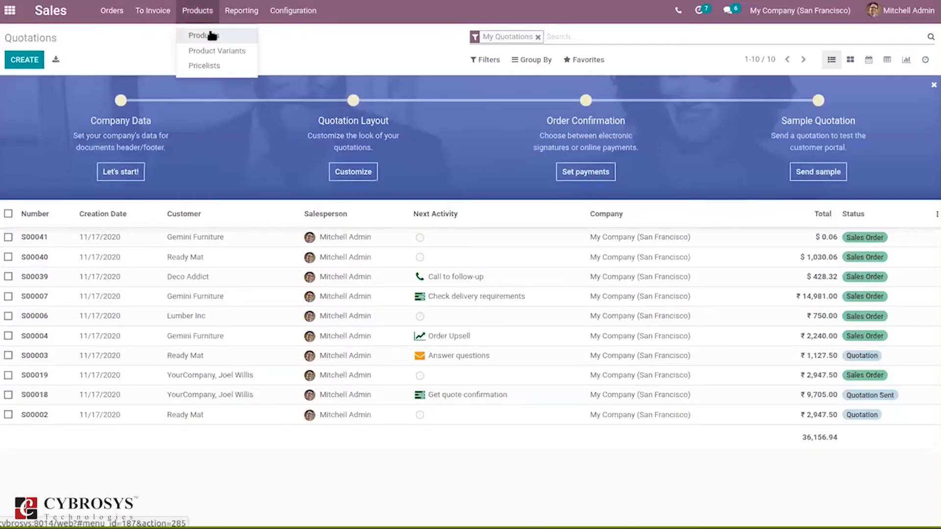
pyautogui.click(213, 36)
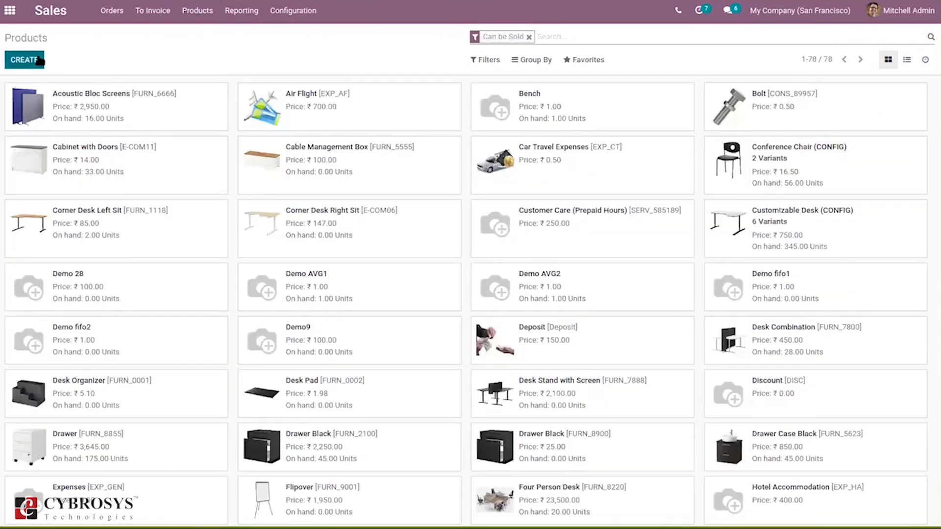
# - Open the Bench product's form to check its customer taxes and return to the product list
pyautogui.click(38, 60)
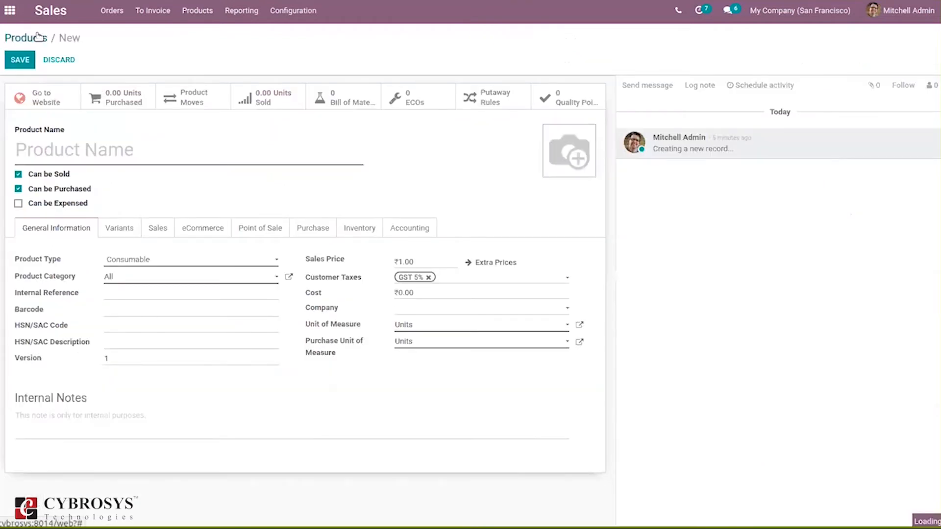
pyautogui.click(38, 37)
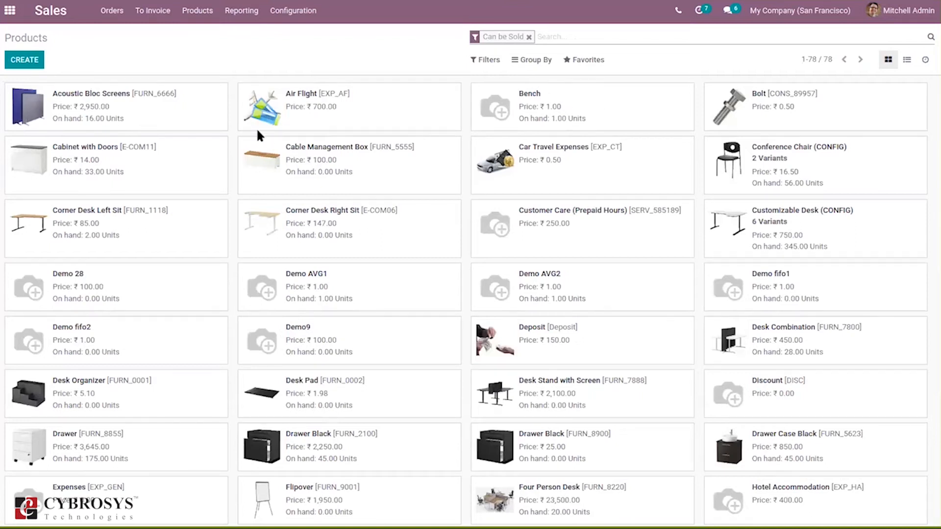
pyautogui.click(596, 119)
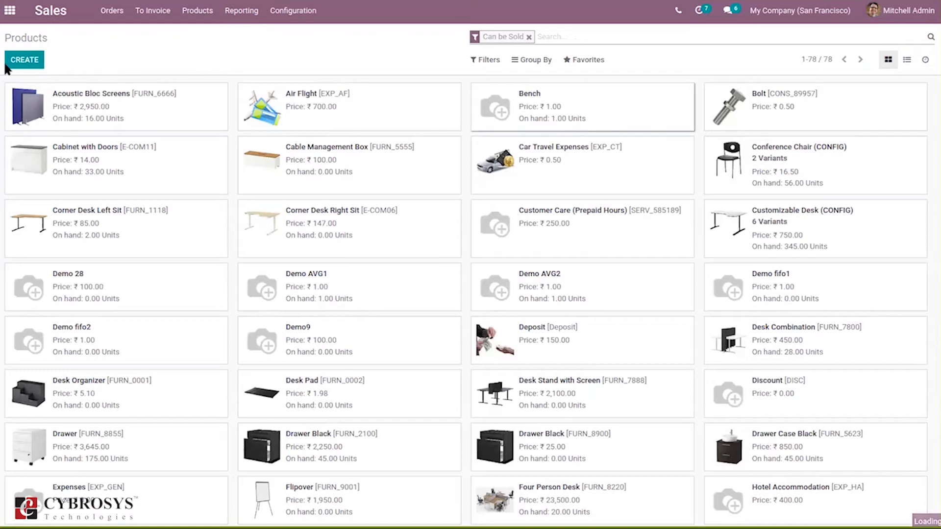
pyautogui.click(18, 60)
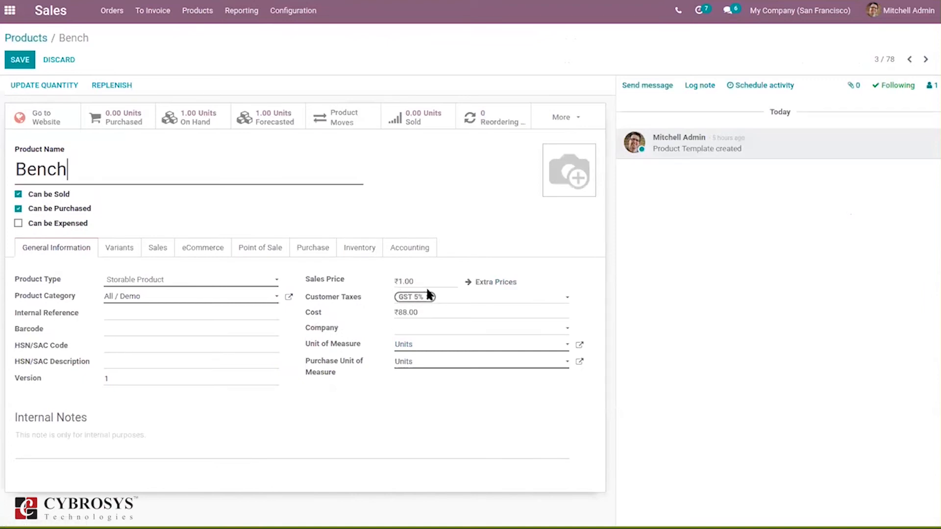
pyautogui.click(20, 60)
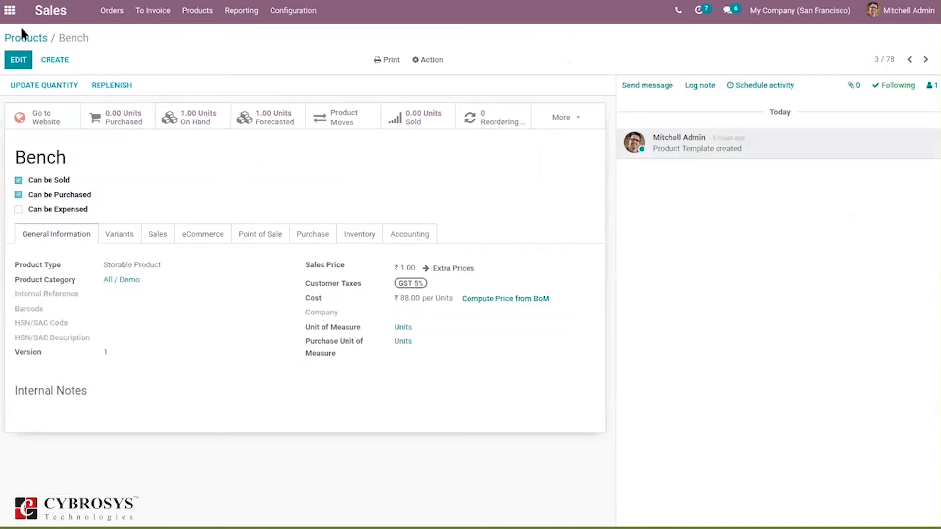
pyautogui.click(28, 39)
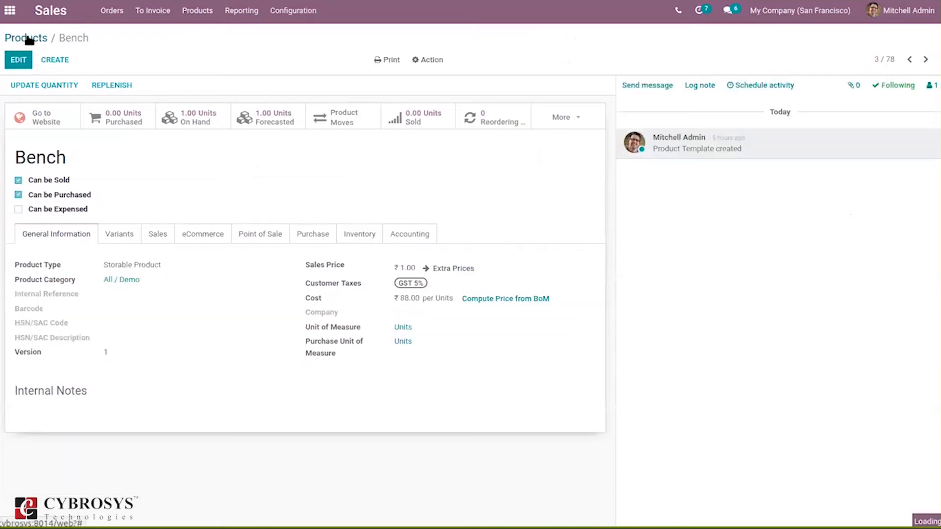
# - Create a new sales order for the customer Registered Customer
pyautogui.click(111, 12)
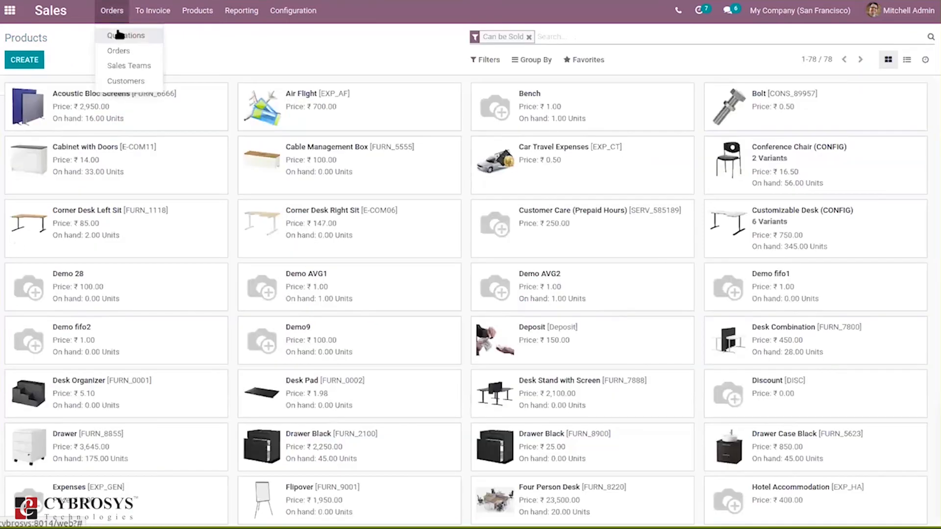
pyautogui.click(122, 50)
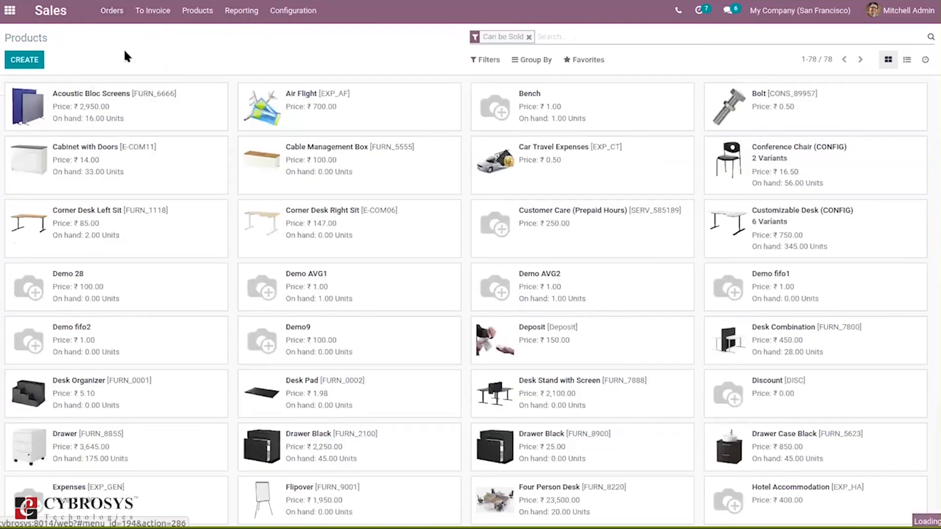
pyautogui.click(25, 60)
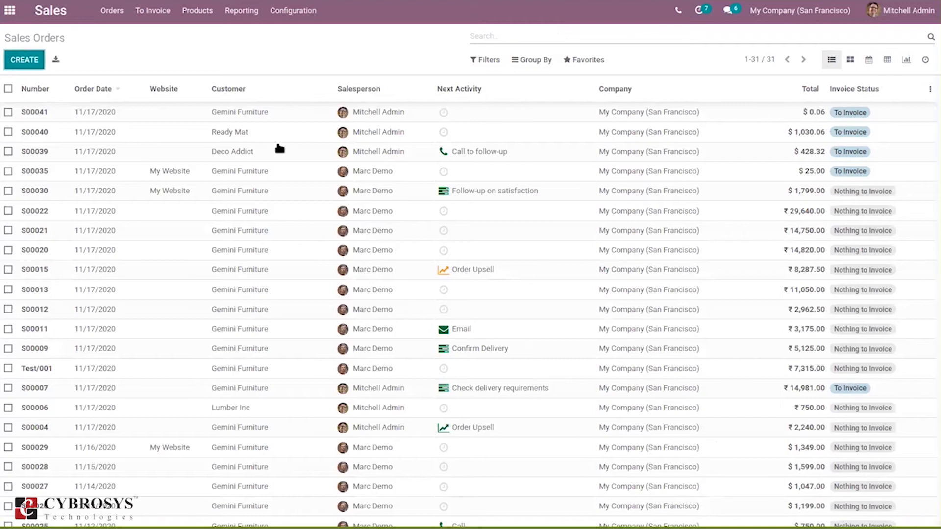
pyautogui.click(185, 195)
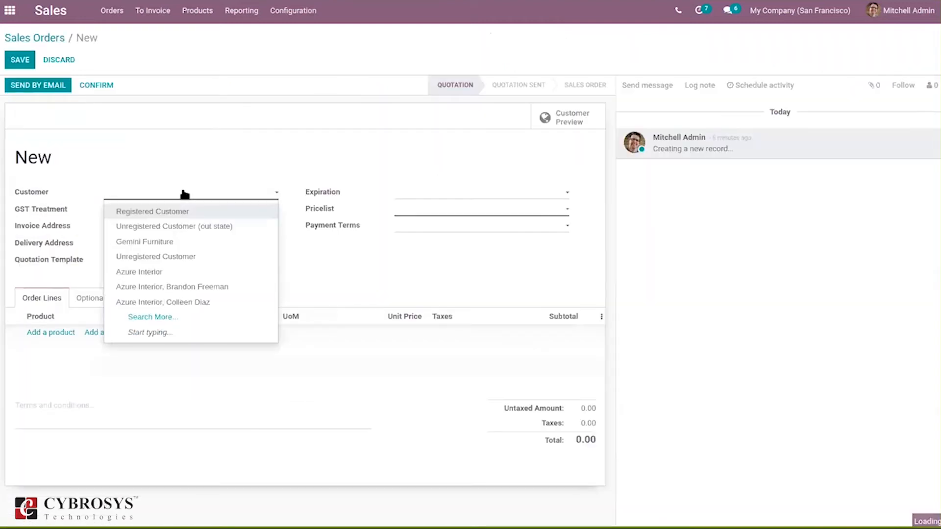
pyautogui.click(165, 212)
pyautogui.click(164, 212)
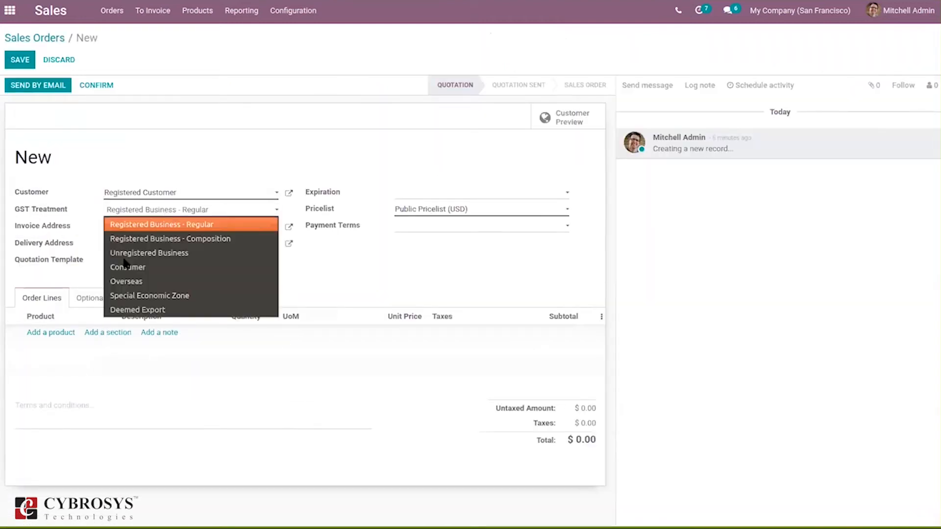
# - Add the Bench product as an order line
pyautogui.click(50, 336)
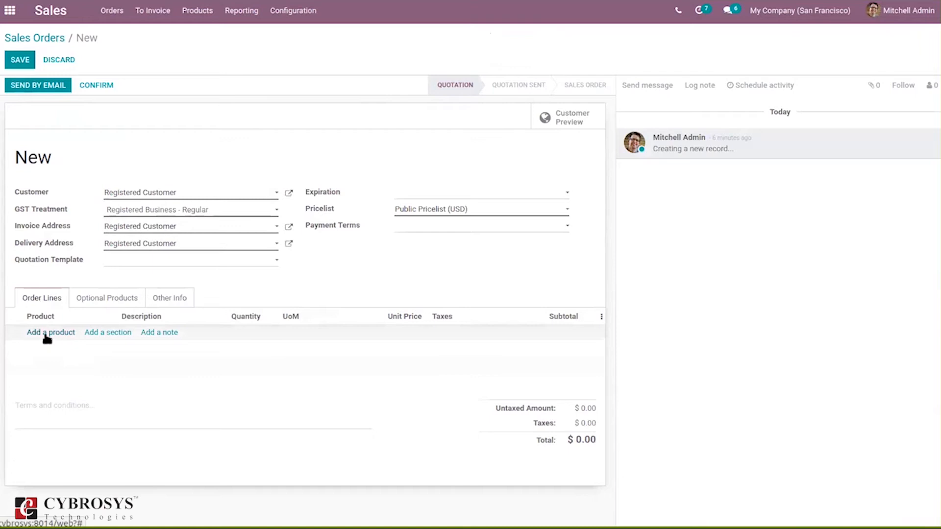
pyautogui.write('ben')
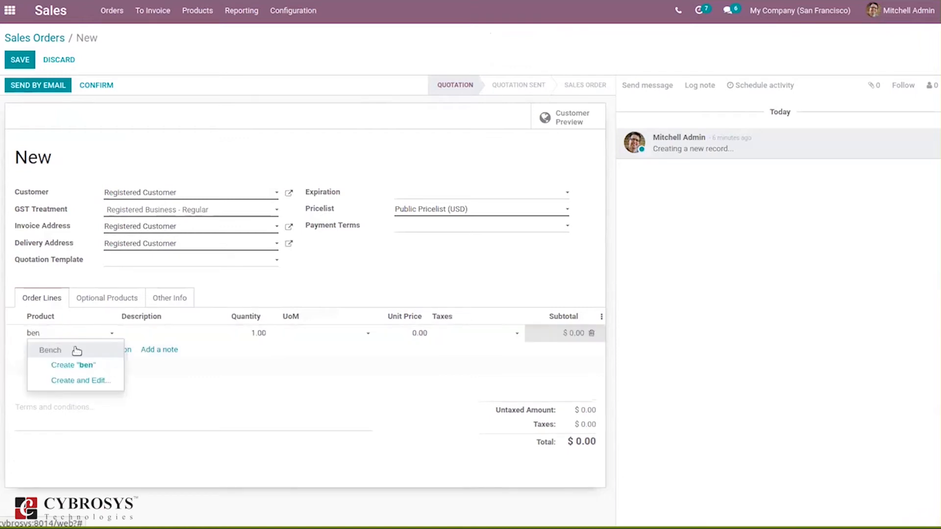
pyautogui.click(76, 350)
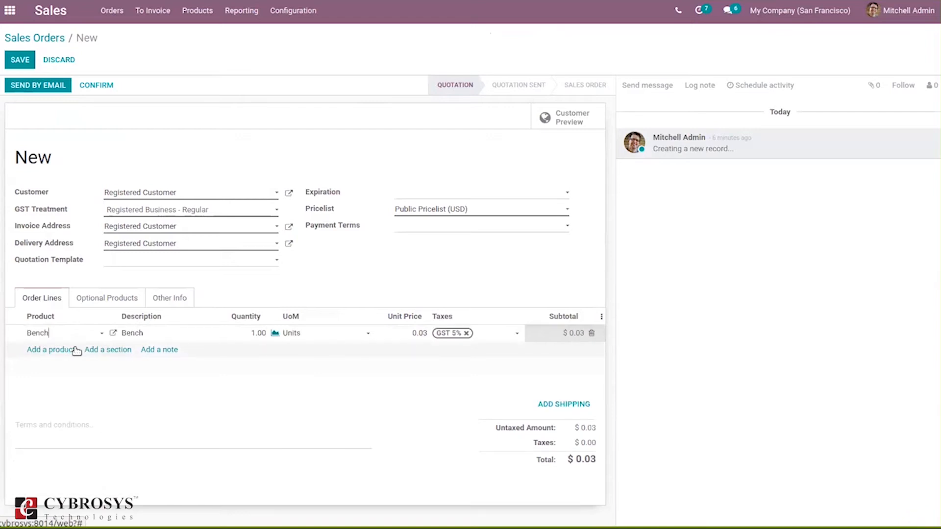
# - Change the order's customer to Gemini Furniture and set its GST Treatment to Consumer
pyautogui.click(144, 195)
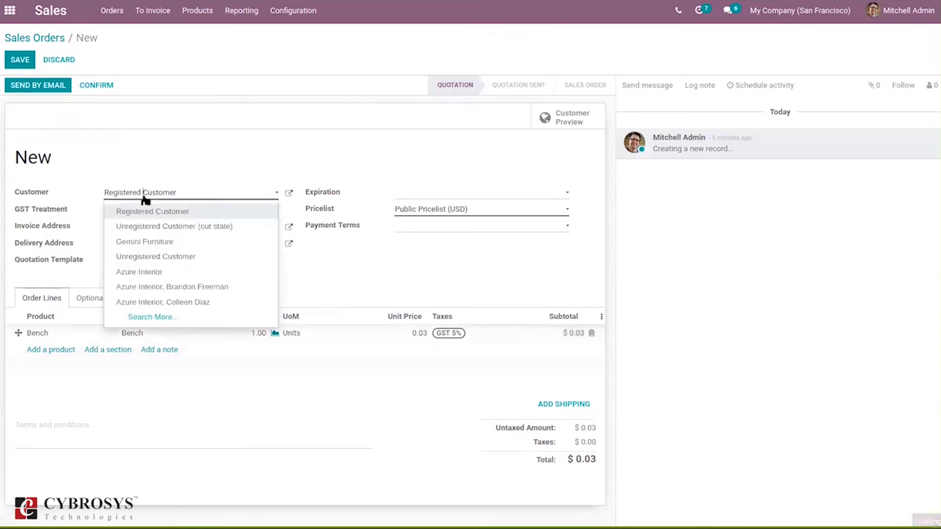
pyautogui.press('BackSpace')
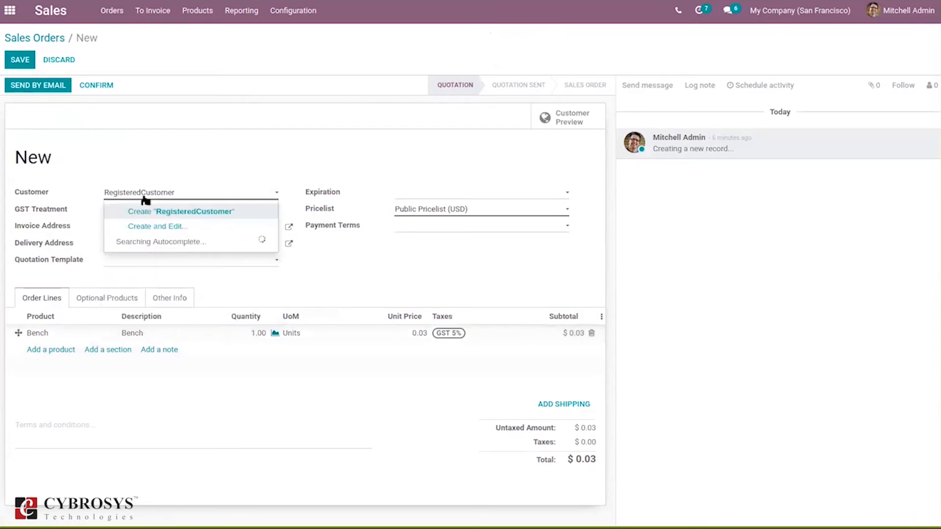
pyautogui.press('BackSpace')
pyautogui.press('BackSpace')
pyautogui.press('BackSpace')
pyautogui.press('BackSpace')
pyautogui.press('BackSpace')
pyautogui.press('BackSpace')
pyautogui.press('BackSpace')
pyautogui.press('BackSpace')
pyautogui.press('BackSpace')
pyautogui.press('BackSpace')
pyautogui.press('BackSpace')
pyautogui.press('BackSpace')
pyautogui.press('BackSpace')
pyautogui.press('BackSpace')
pyautogui.press('BackSpace')
pyautogui.press('BackSpace')
pyautogui.press('BackSpace')
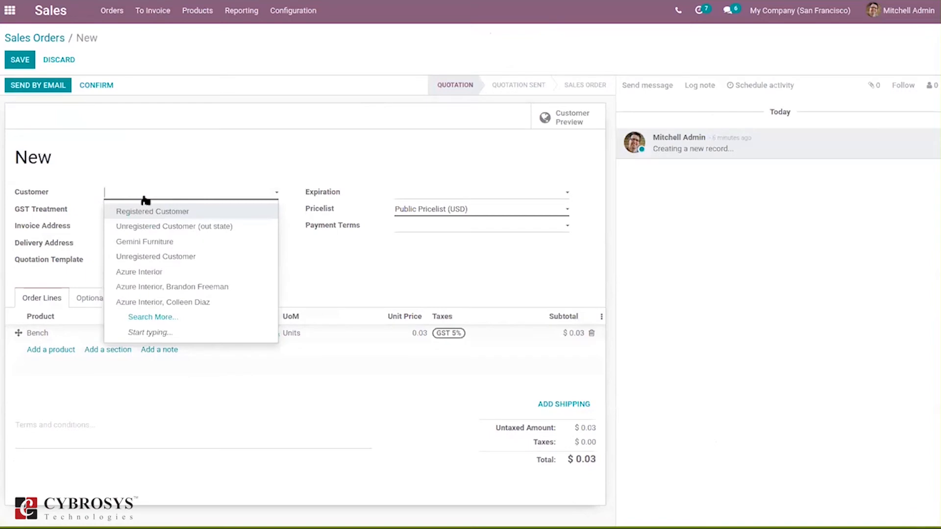
pyautogui.write('gemi')
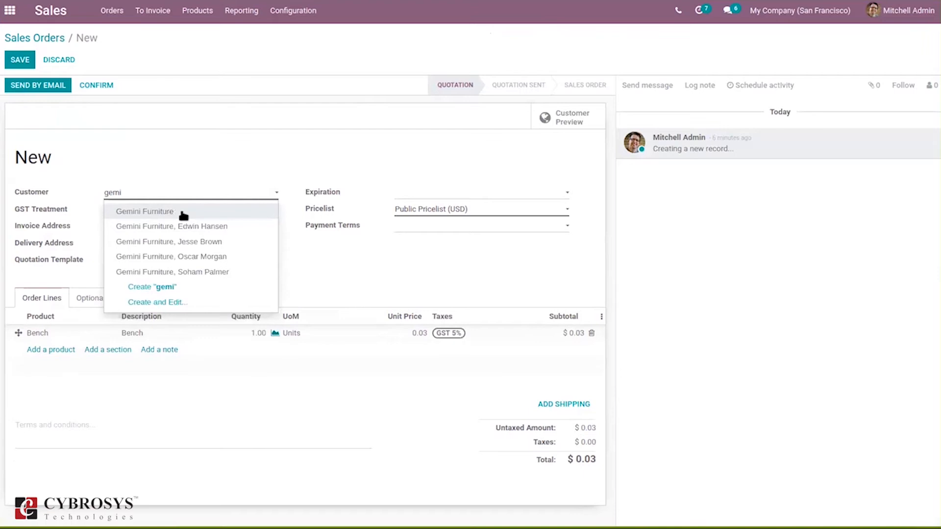
pyautogui.click(182, 216)
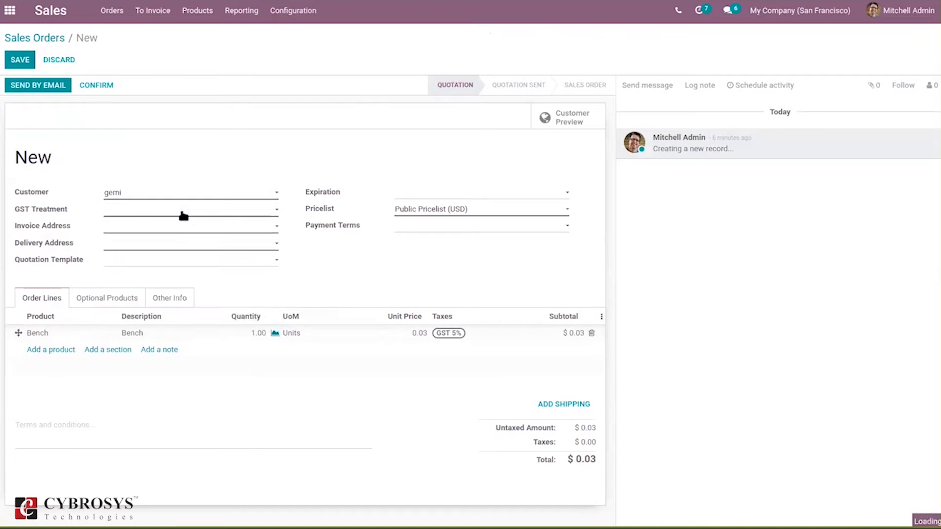
pyautogui.click(145, 210)
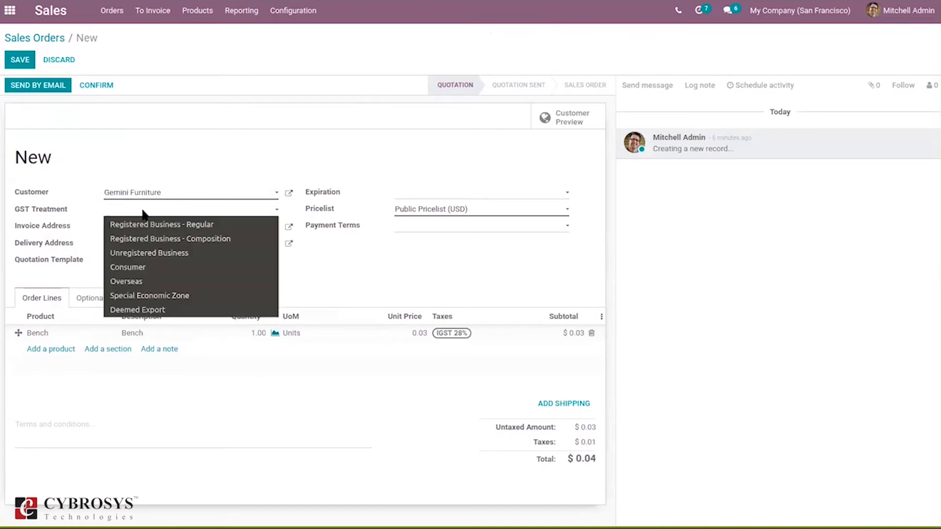
pyautogui.click(189, 268)
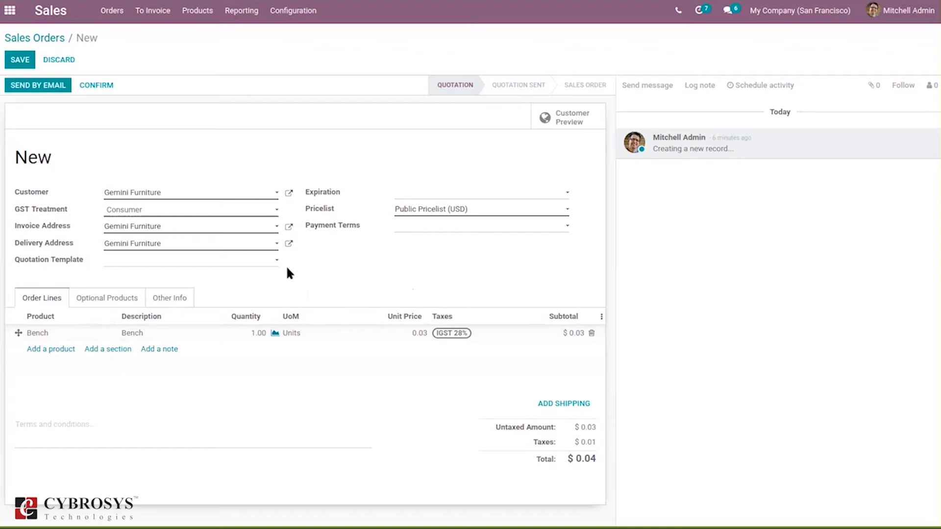
# - Switch the order's fiscal position to Reverse charge Intra State and Export, reviewing the order line taxes
pyautogui.click(156, 300)
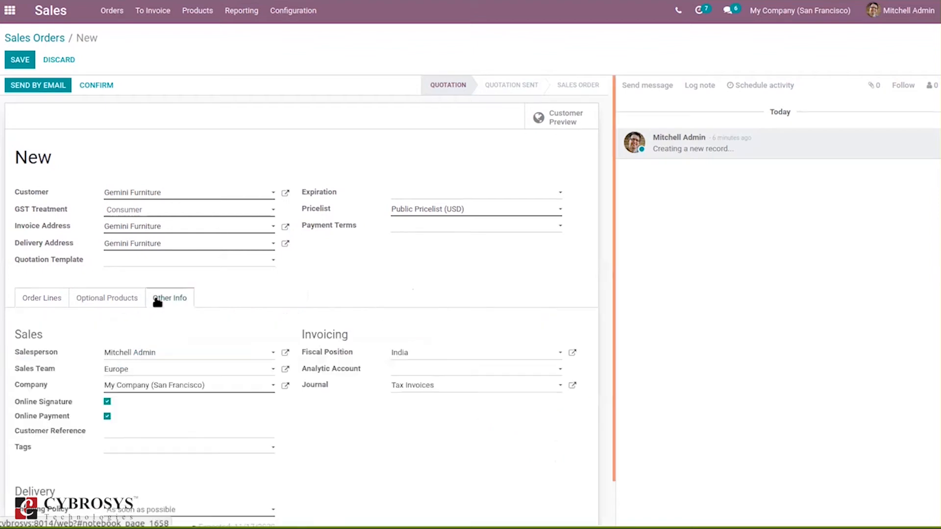
pyautogui.click(400, 356)
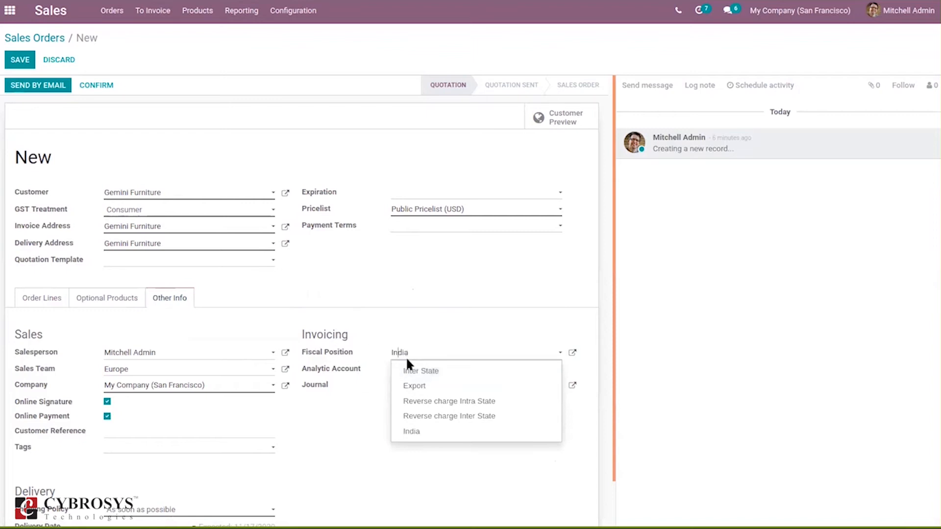
pyautogui.click(435, 400)
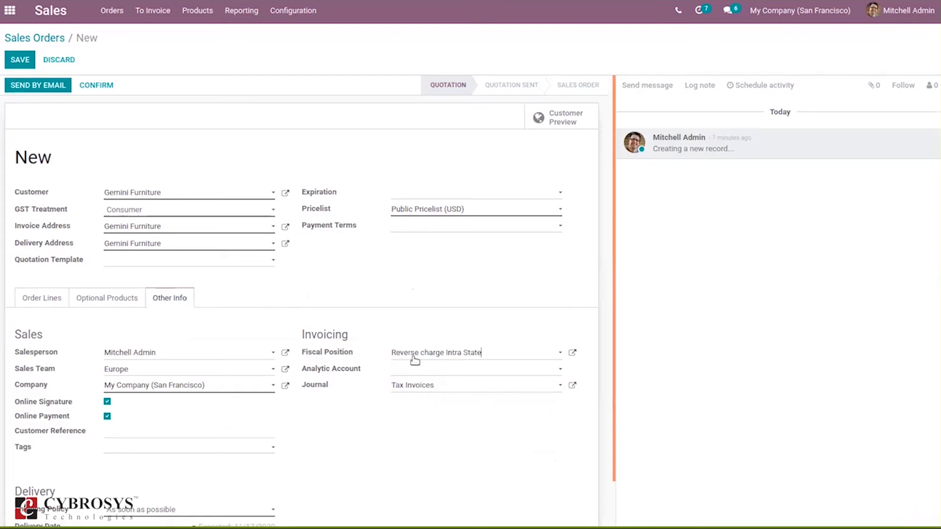
pyautogui.click(415, 357)
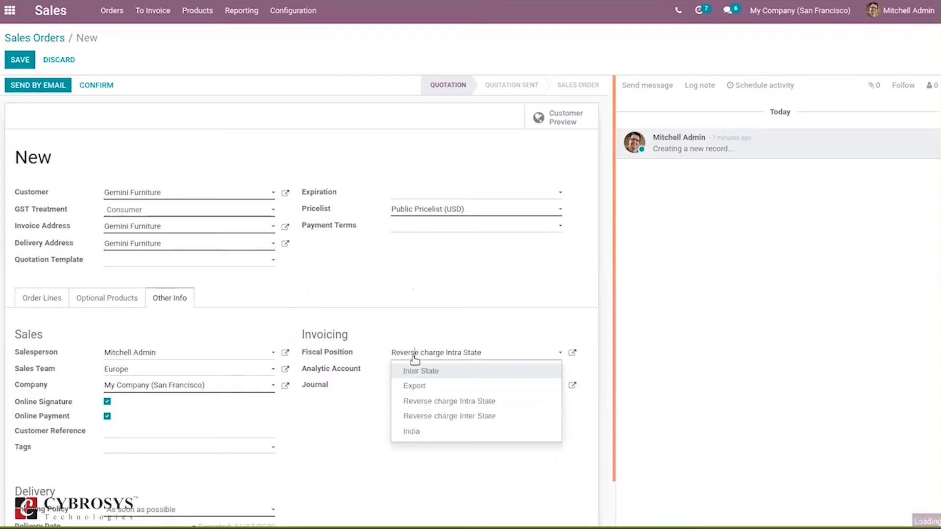
pyautogui.click(418, 384)
pyautogui.click(42, 302)
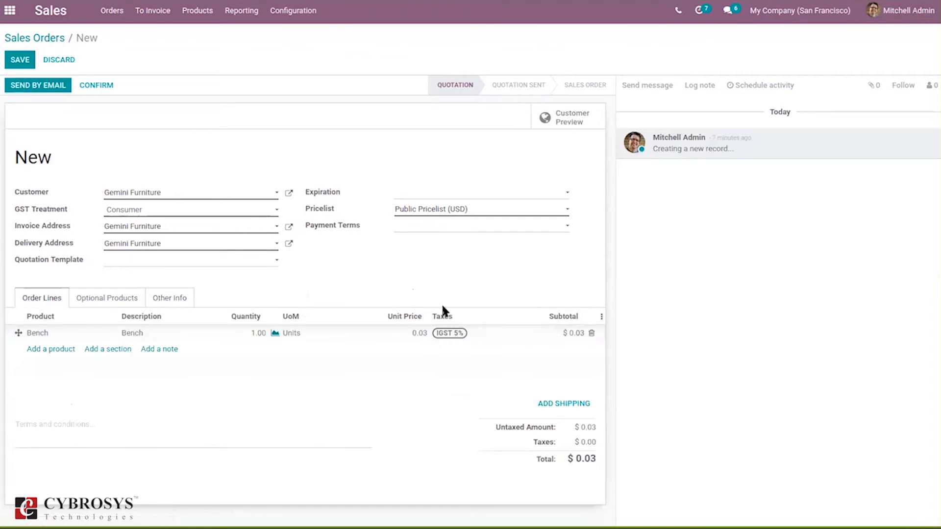
# - Set the order's fiscal position back to India, review the line taxes, and confirm the order
pyautogui.click(160, 298)
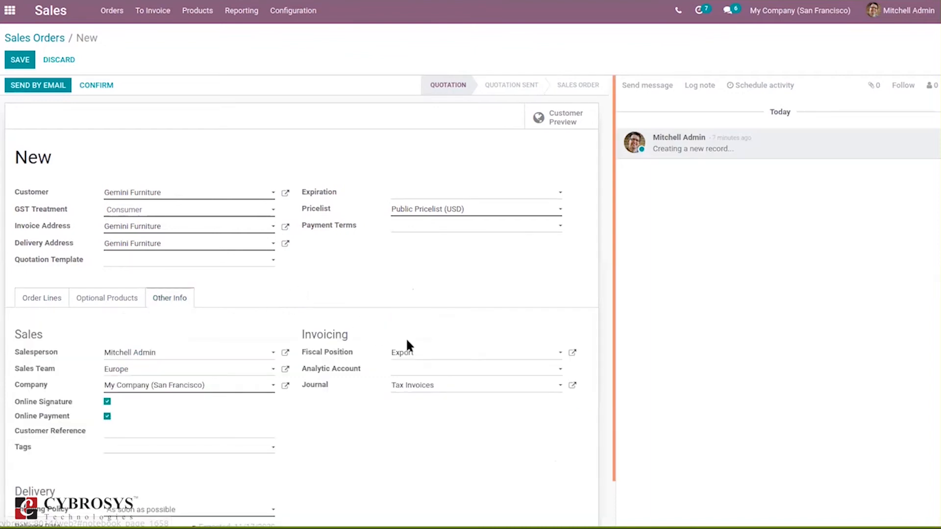
pyautogui.click(413, 353)
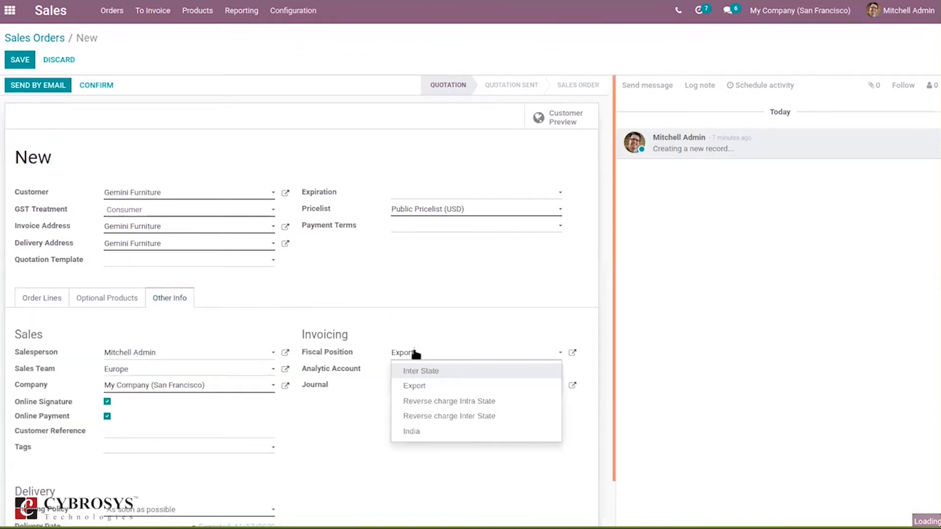
pyautogui.click(454, 433)
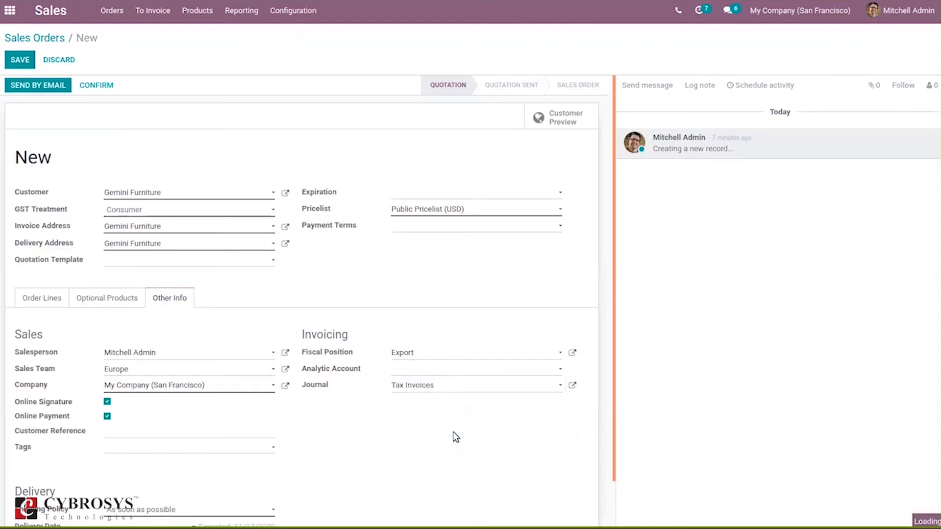
pyautogui.click(41, 300)
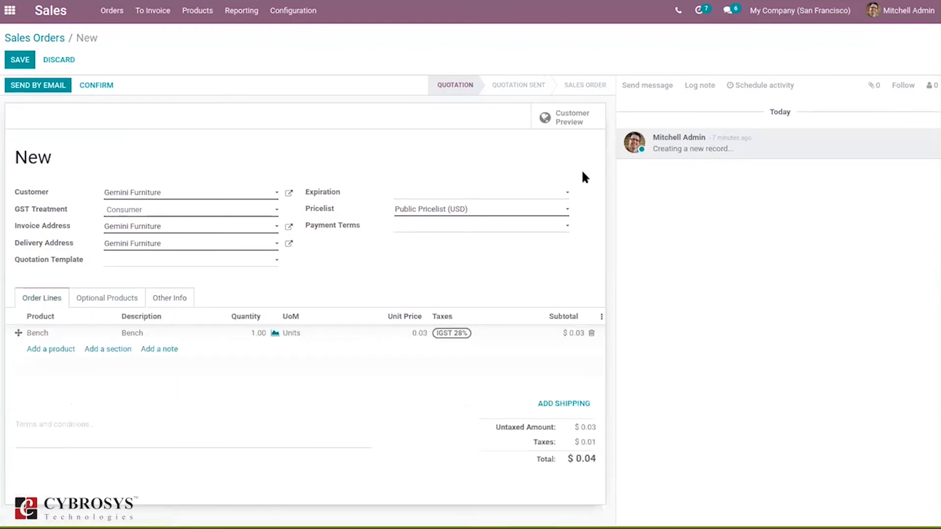
pyautogui.click(95, 85)
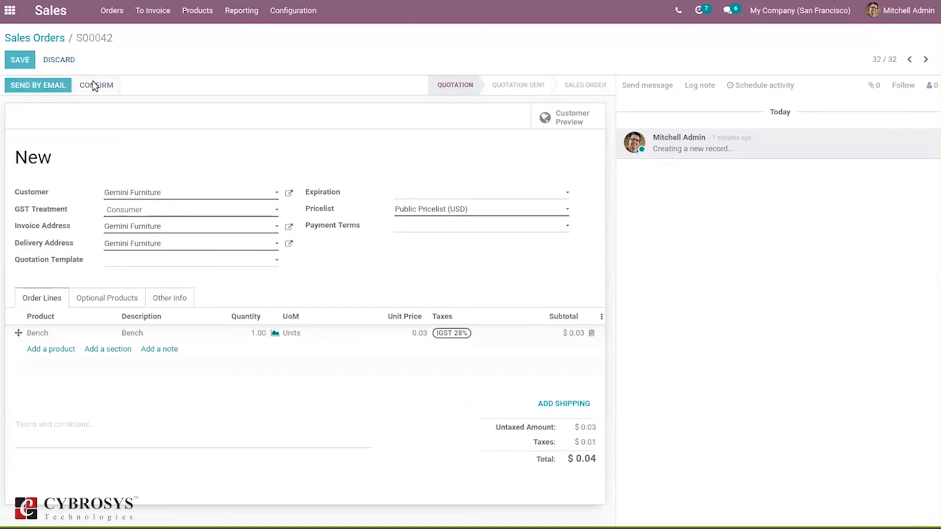
# - Open the India fiscal position from the Accounting app's configuration
pyautogui.click(10, 11)
pyautogui.click(512, 291)
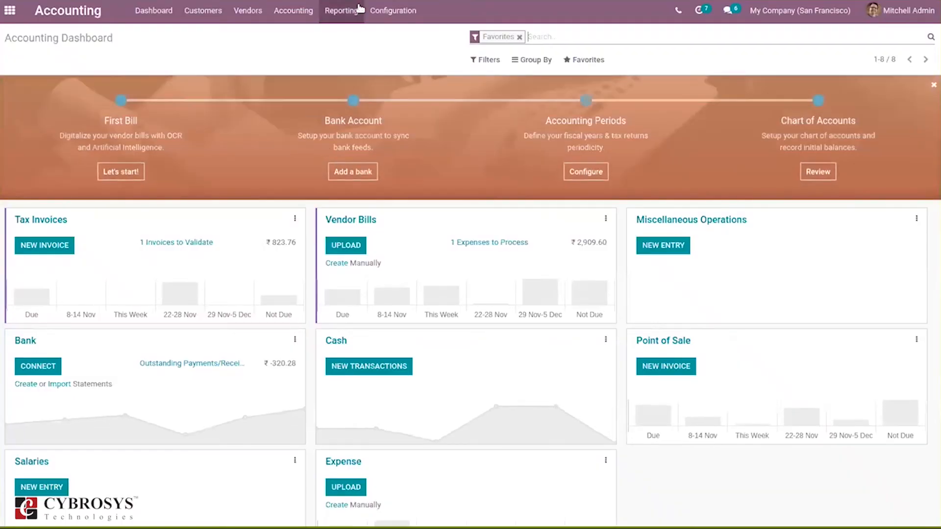
pyautogui.click(388, 10)
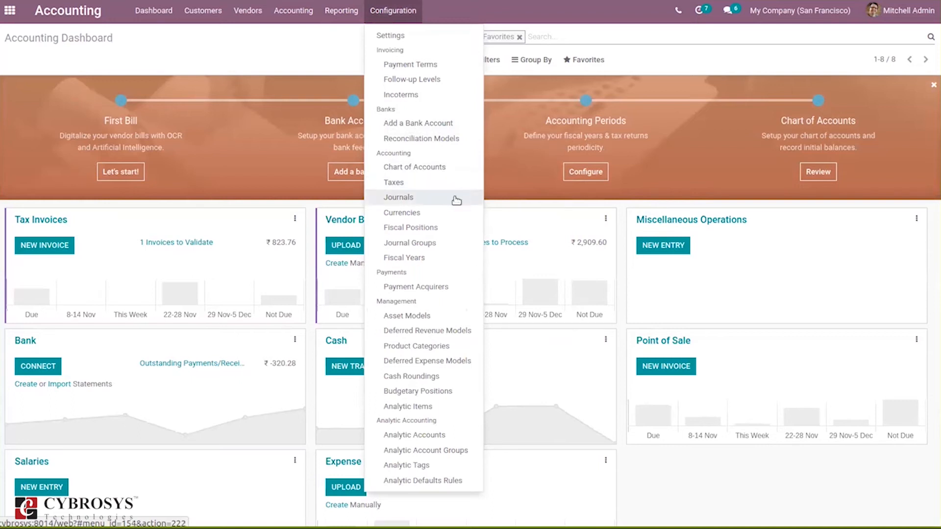
pyautogui.click(431, 229)
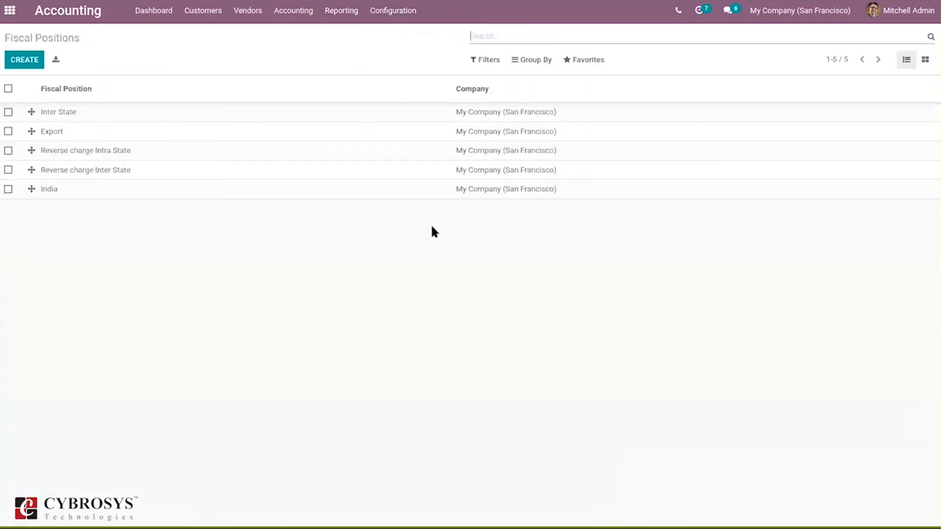
pyautogui.click(82, 188)
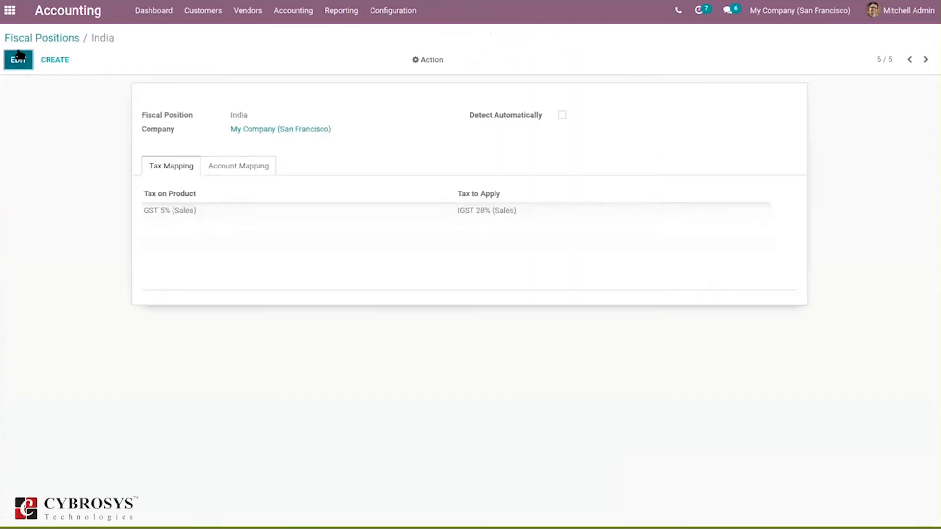
# - Add an account mapping to the India fiscal position from 200110 Local Sales to 200210 Local Services, and save it
pyautogui.click(19, 59)
pyautogui.click(227, 170)
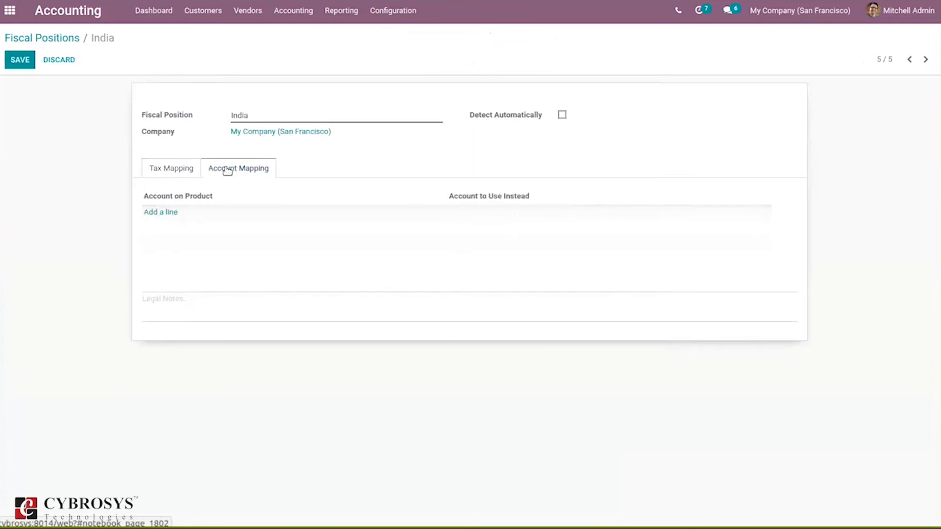
pyautogui.click(164, 213)
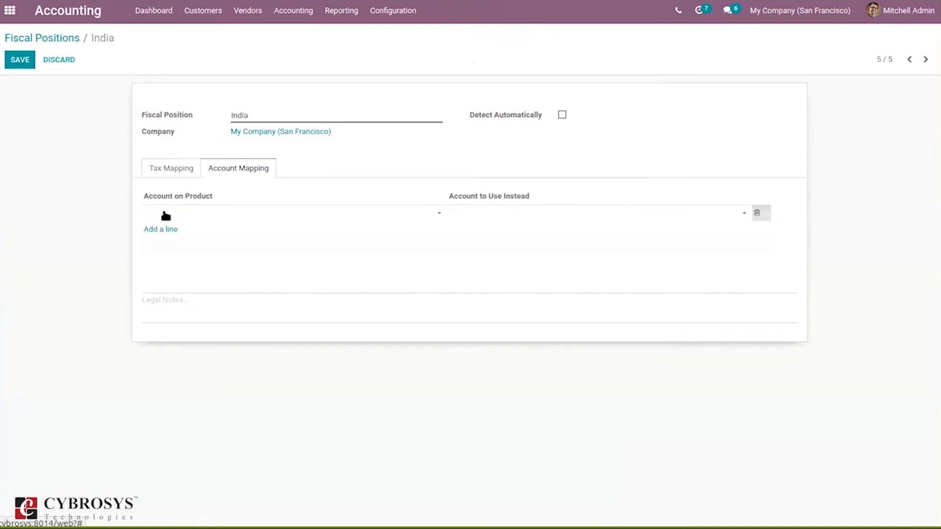
pyautogui.write('Lo')
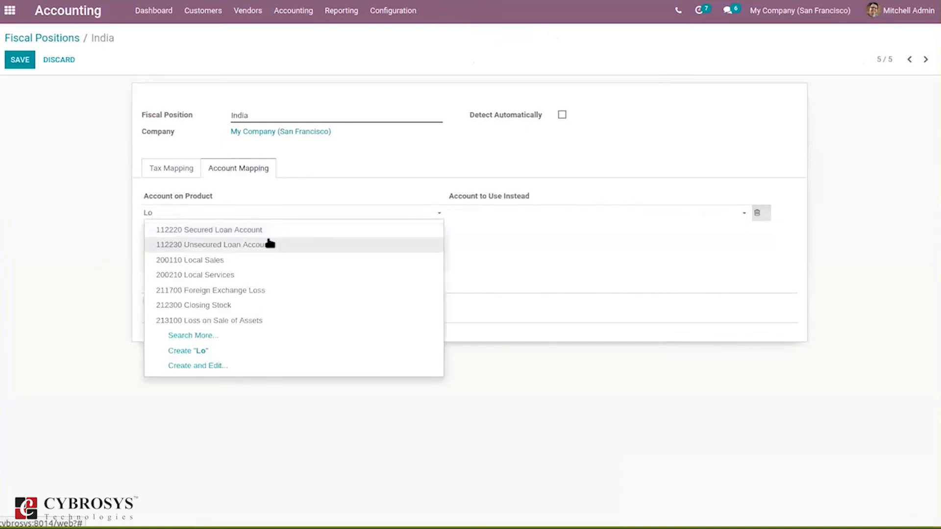
pyautogui.click(243, 260)
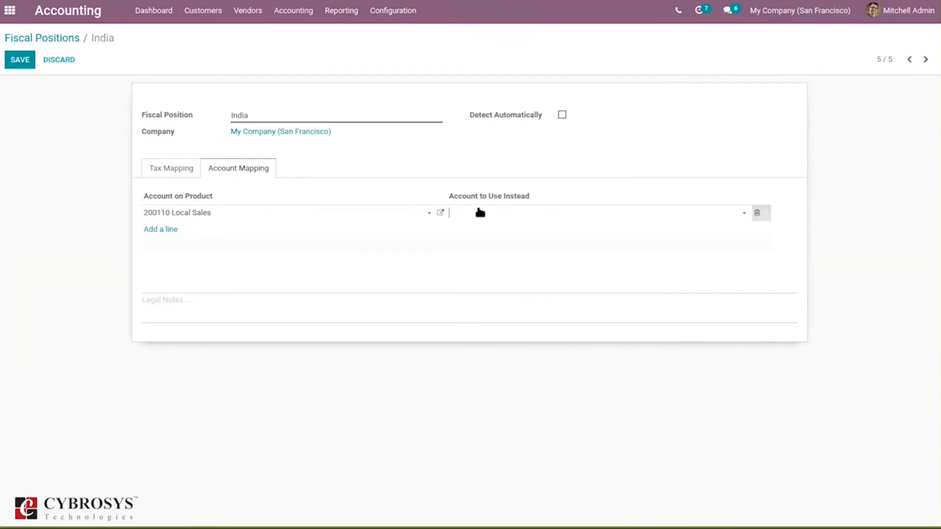
pyautogui.click(480, 212)
pyautogui.write('loc')
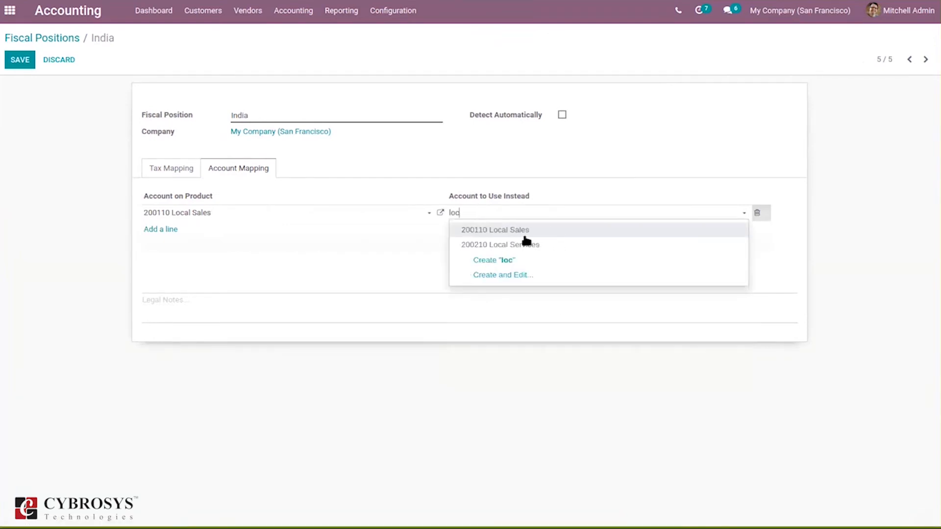
pyautogui.click(539, 246)
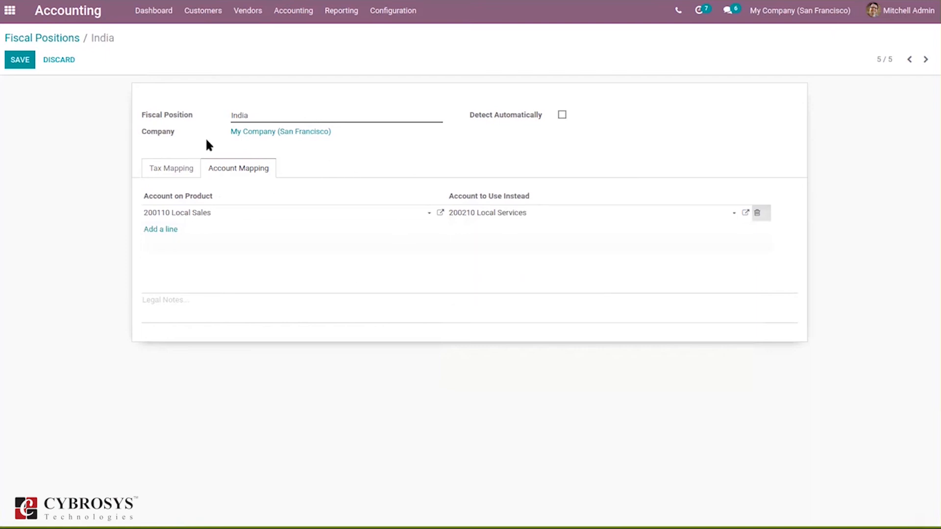
pyautogui.click(17, 63)
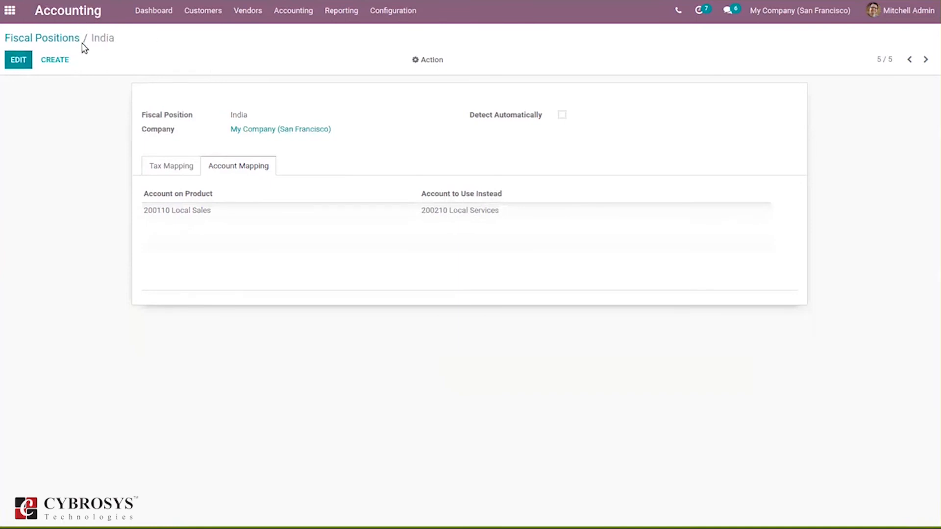
# - Set the Bench product's income account to 200110 Local Sales in the Sales app and save the product
pyautogui.click(9, 11)
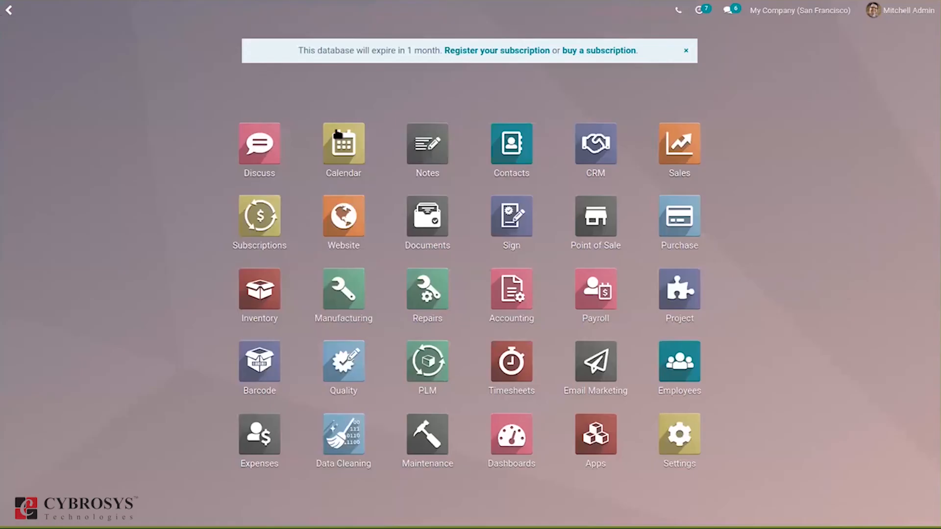
pyautogui.click(680, 140)
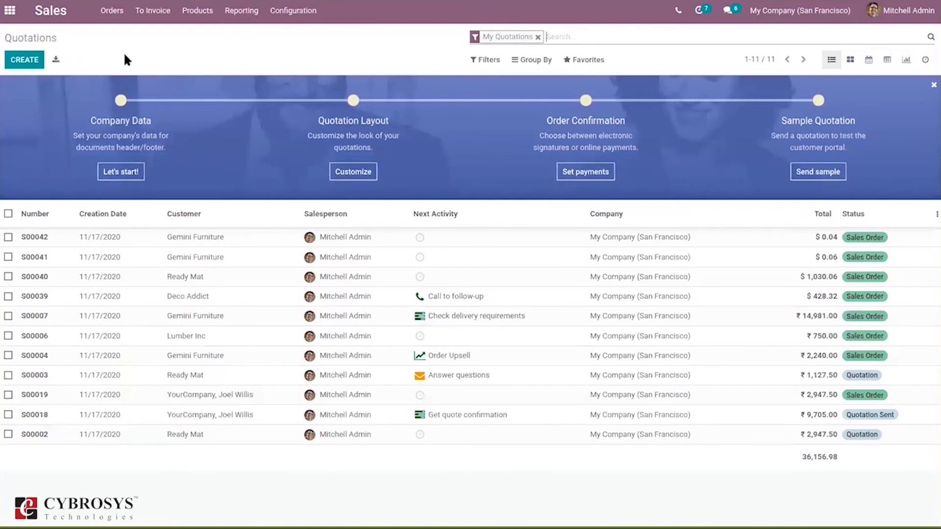
pyautogui.click(211, 5)
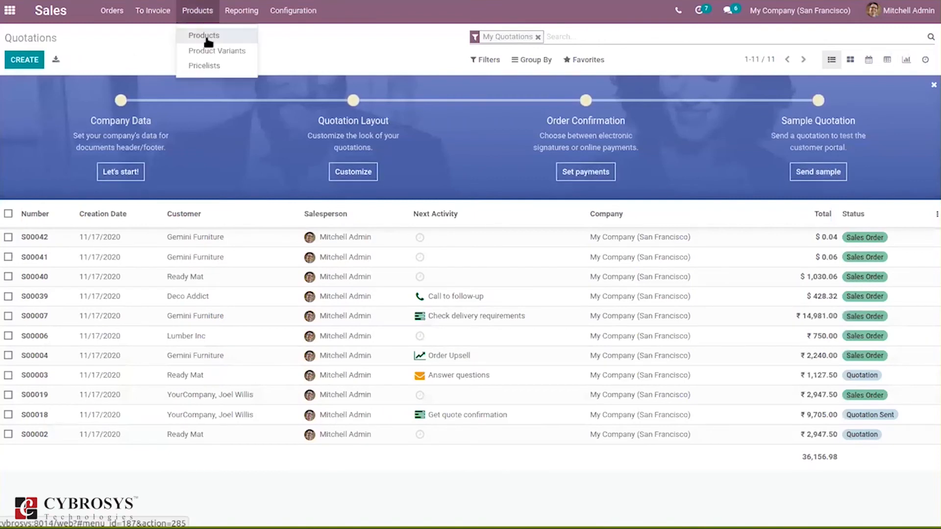
pyautogui.click(205, 35)
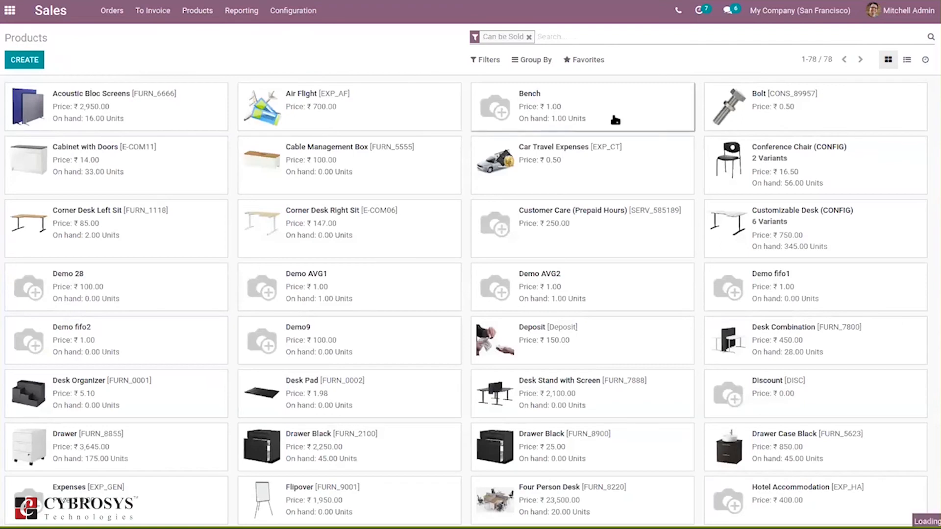
pyautogui.click(615, 119)
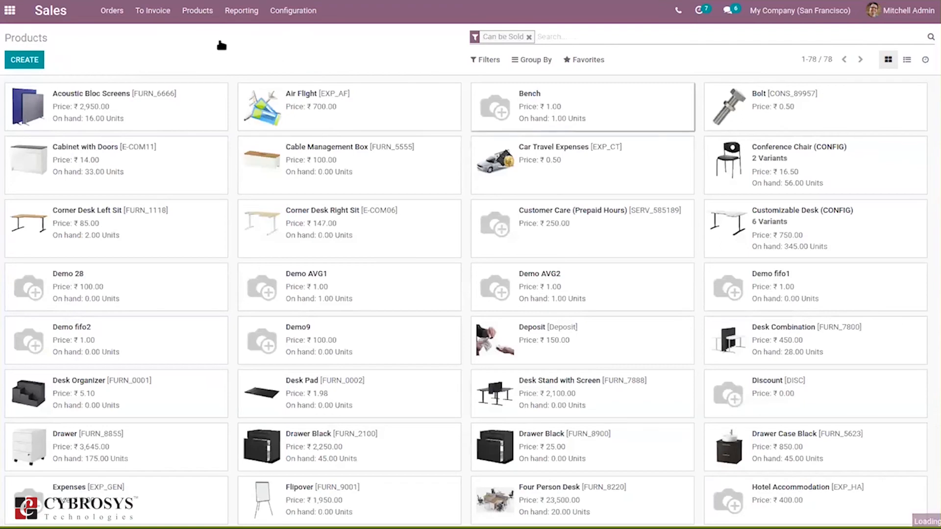
pyautogui.click(19, 59)
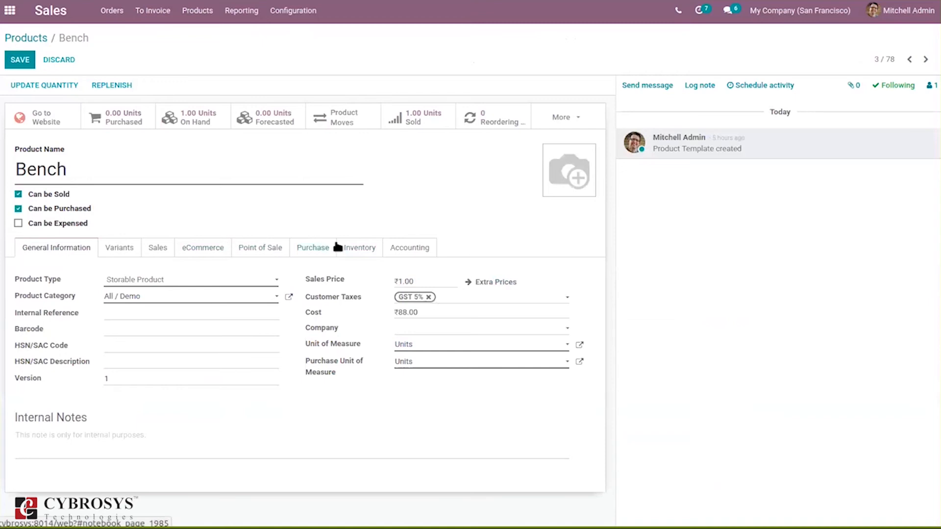
pyautogui.click(401, 249)
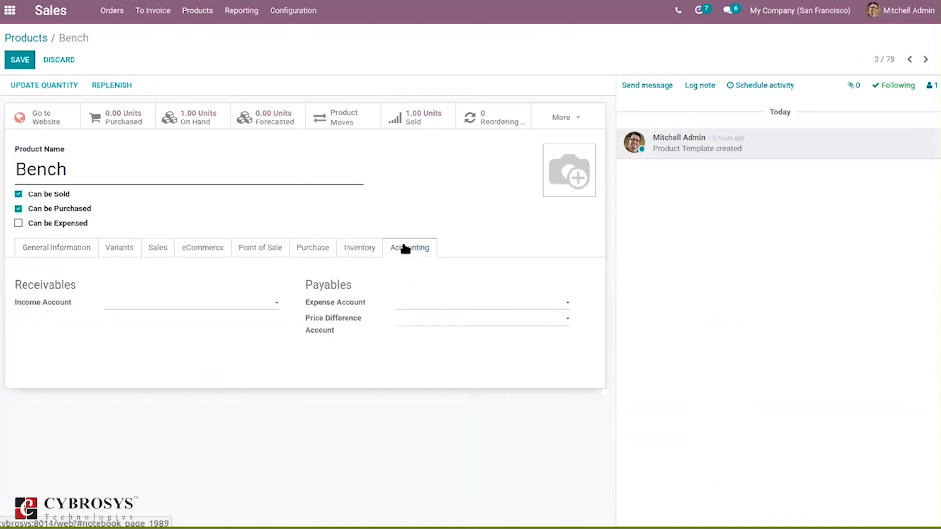
pyautogui.click(147, 308)
pyautogui.write('lo')
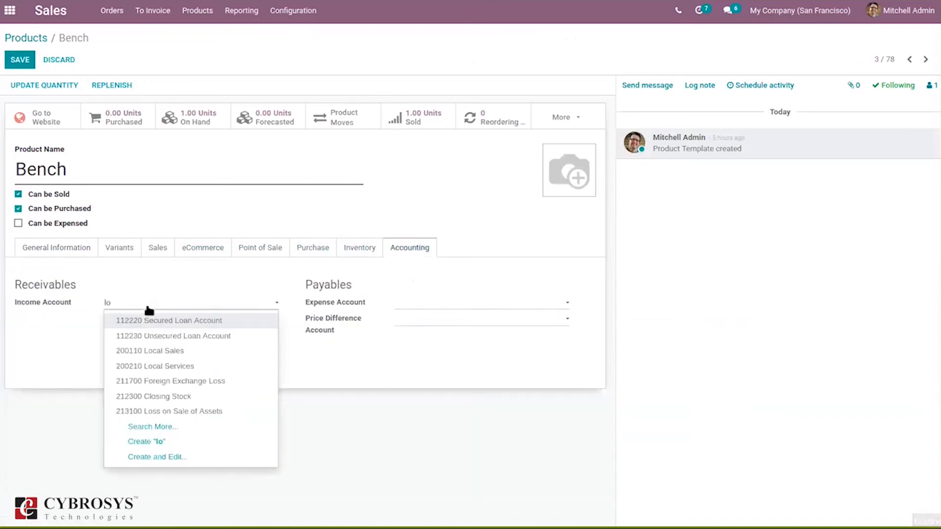
pyautogui.click(158, 352)
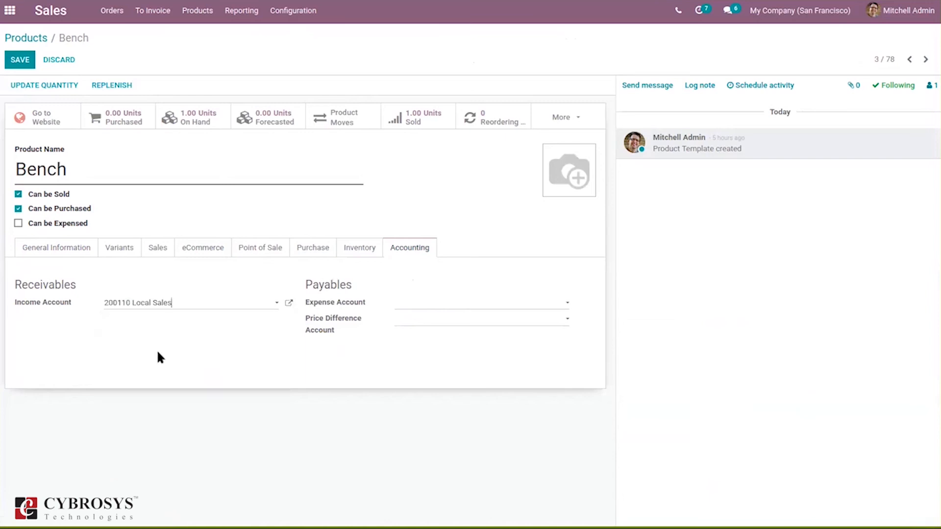
pyautogui.click(20, 61)
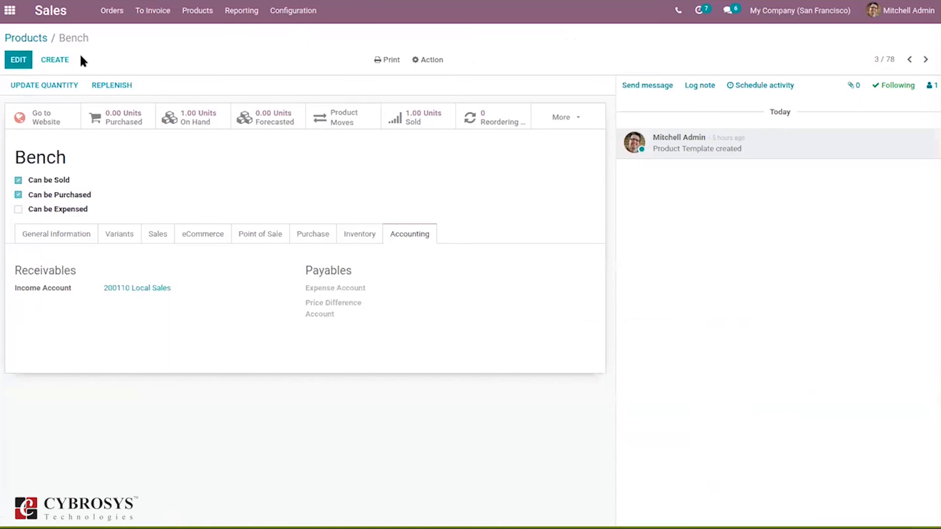
# - Start a new quotation for customer Gemini Furniture with GST Treatment set to Consumer
pyautogui.click(28, 36)
pyautogui.click(124, 7)
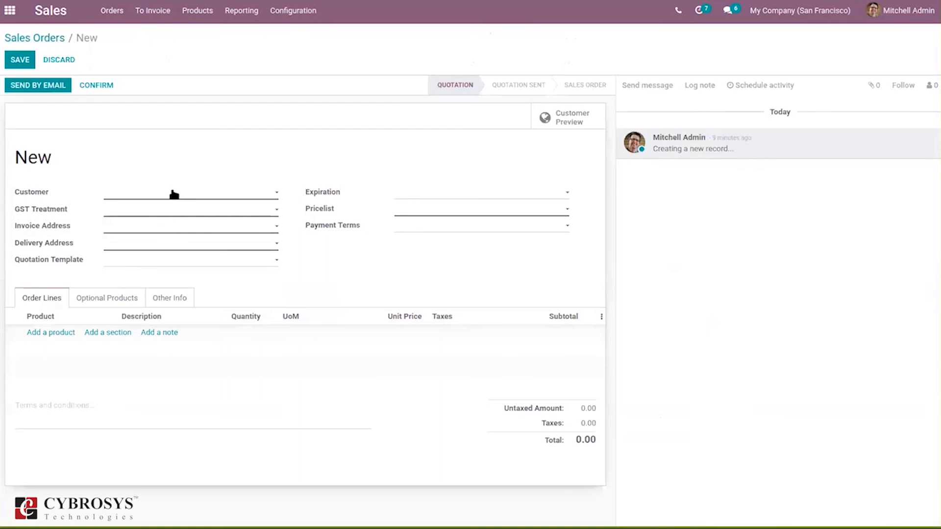
pyautogui.write('gemi')
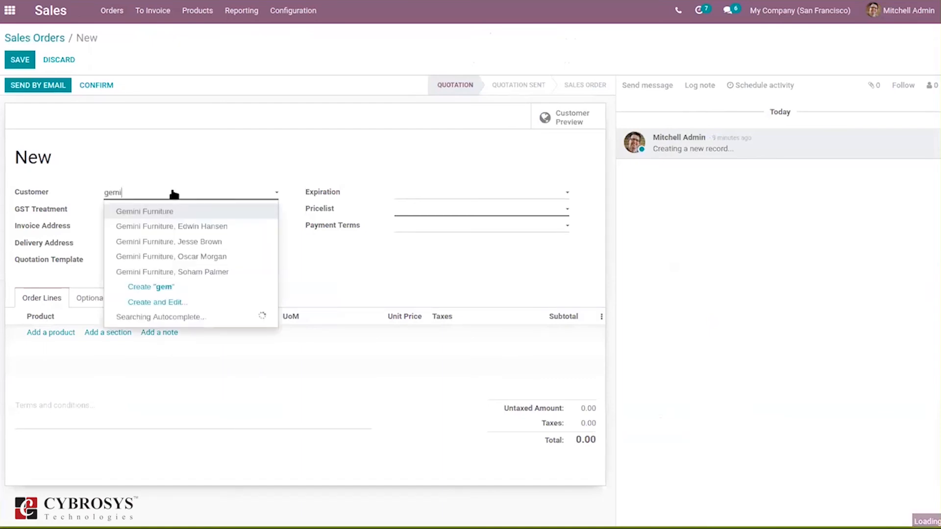
pyautogui.click(174, 211)
pyautogui.click(174, 209)
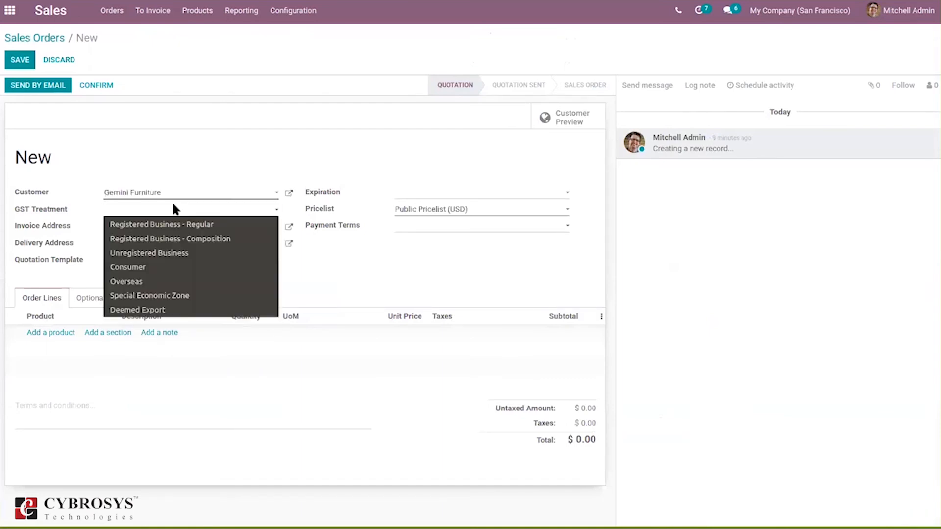
pyautogui.click(174, 267)
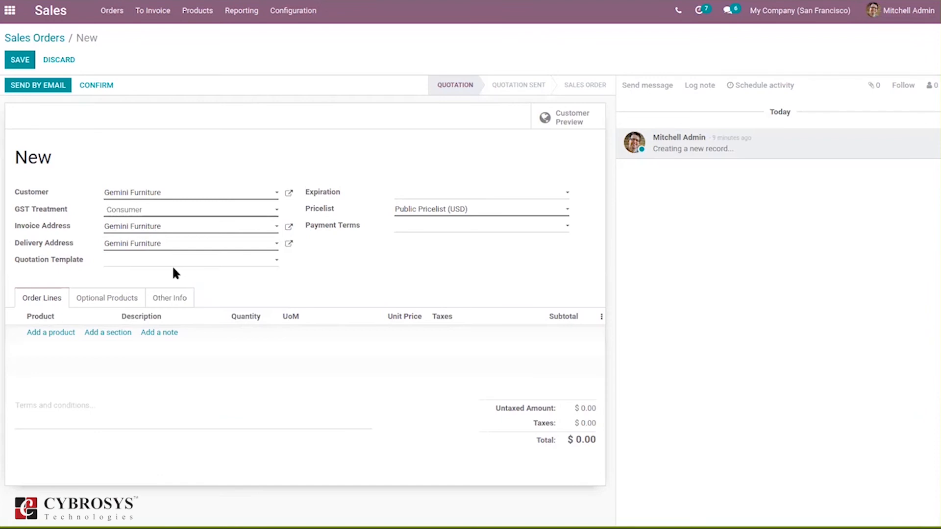
# - Check the quotation's fiscal position, then add the Bench product as an order line and save the quotation
pyautogui.click(172, 298)
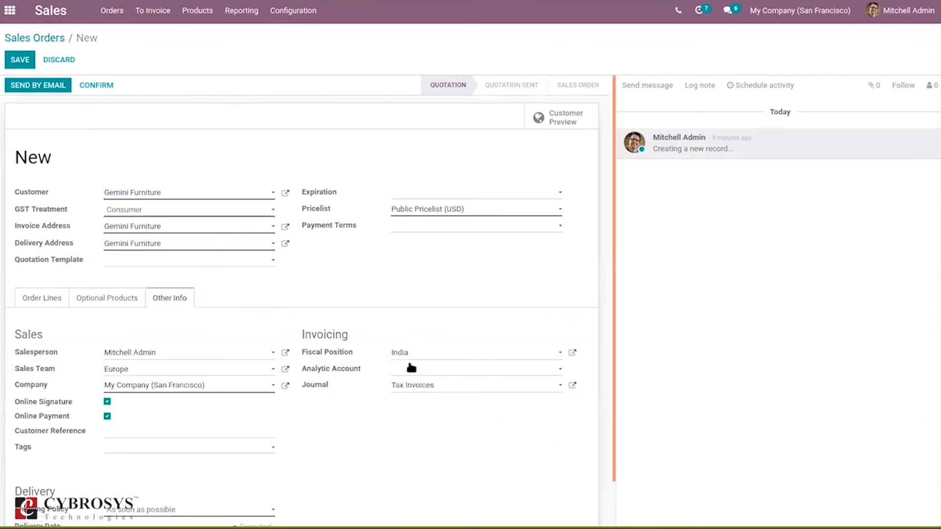
pyautogui.click(38, 302)
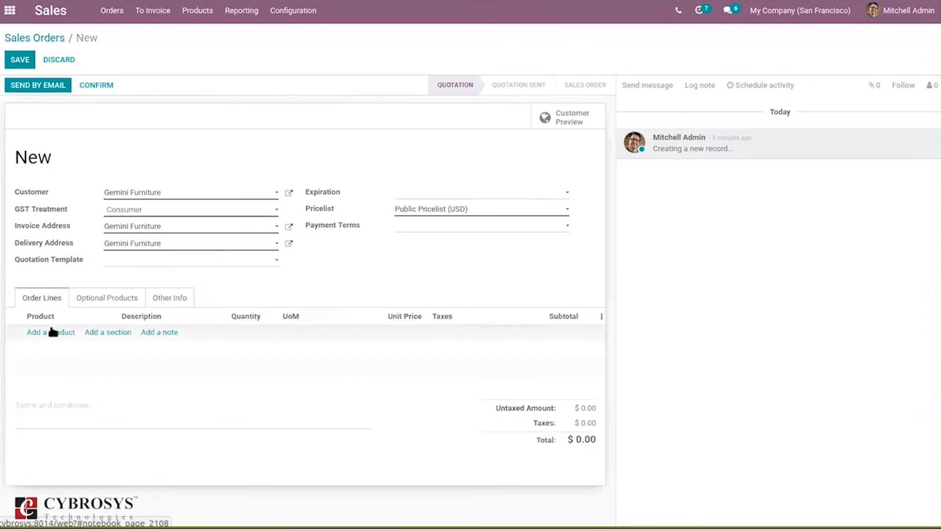
pyautogui.click(54, 336)
pyautogui.write('be')
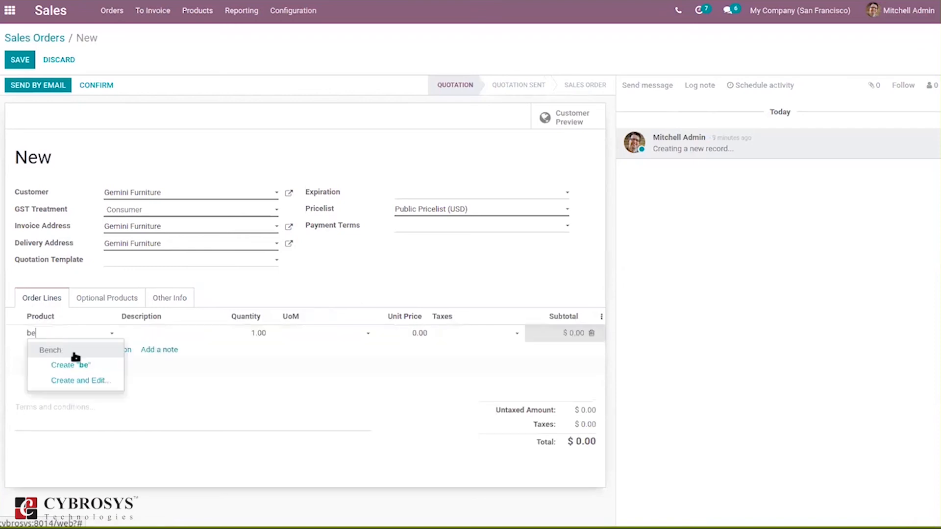
pyautogui.click(78, 355)
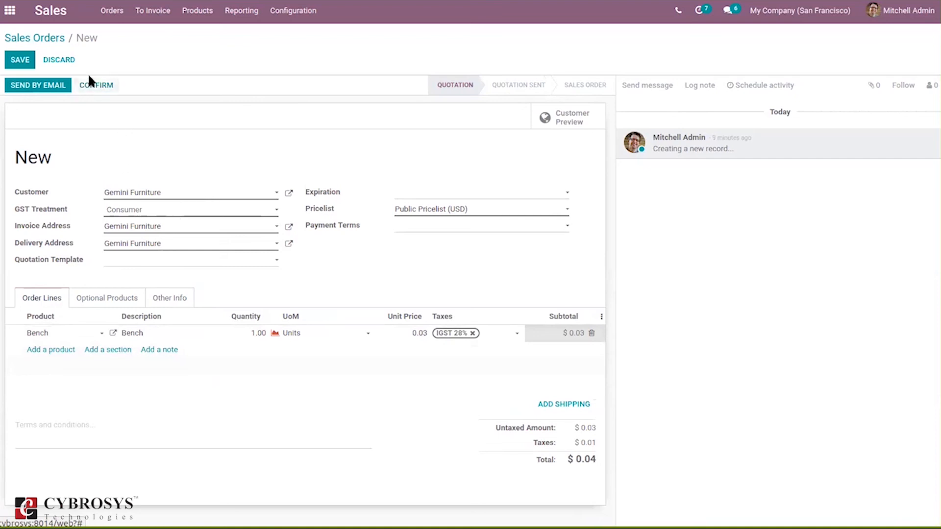
pyautogui.click(88, 86)
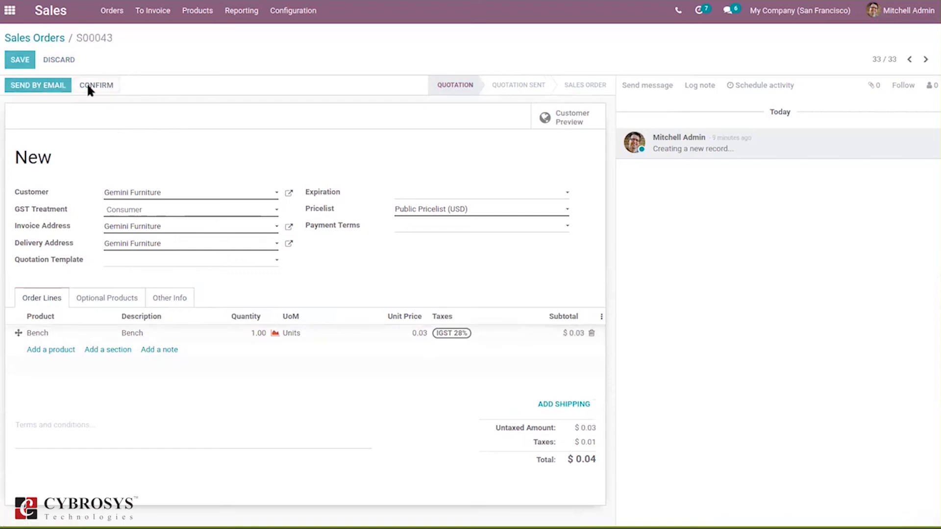
# - Confirm the order and check availability on its delivery transfer before returning to the order
pyautogui.click(551, 118)
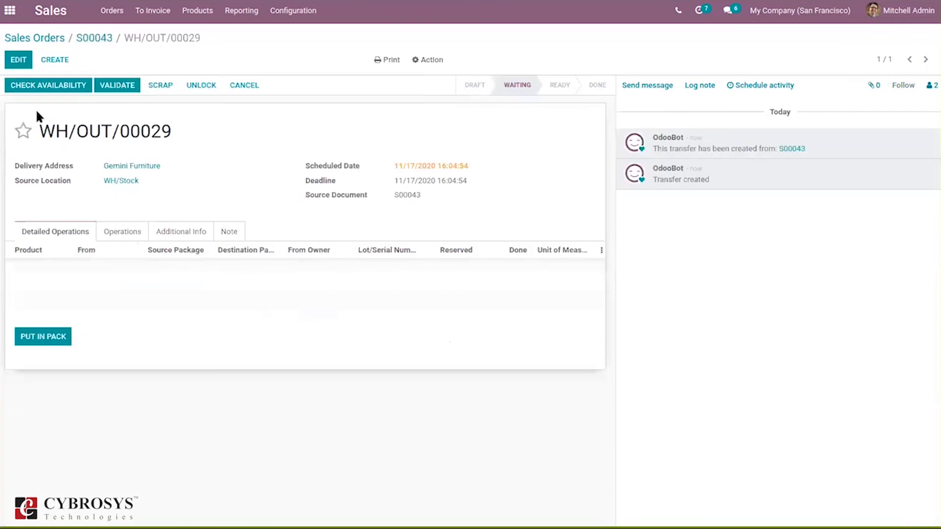
pyautogui.click(46, 92)
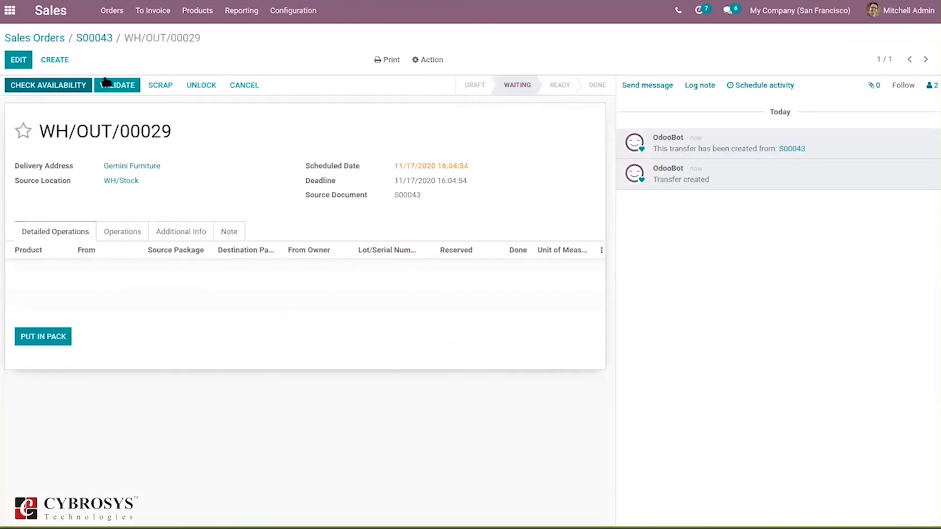
pyautogui.click(93, 38)
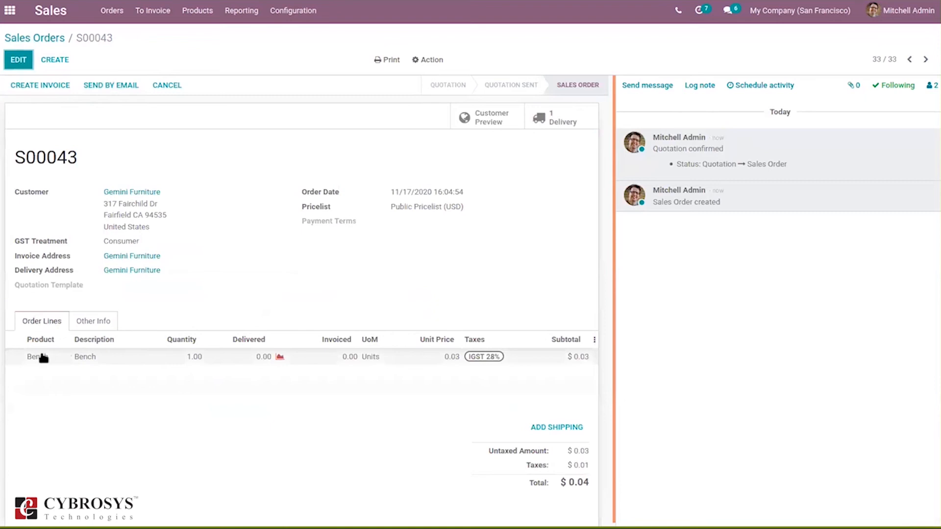
# - Open the Bench product from the order line and update its on-hand quantity at WH/Stock to 100
pyautogui.click(43, 358)
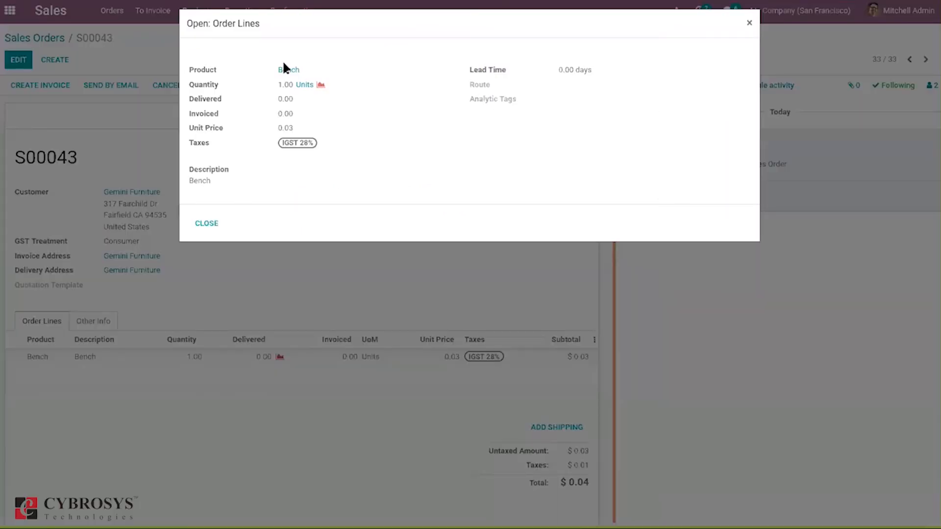
pyautogui.click(282, 70)
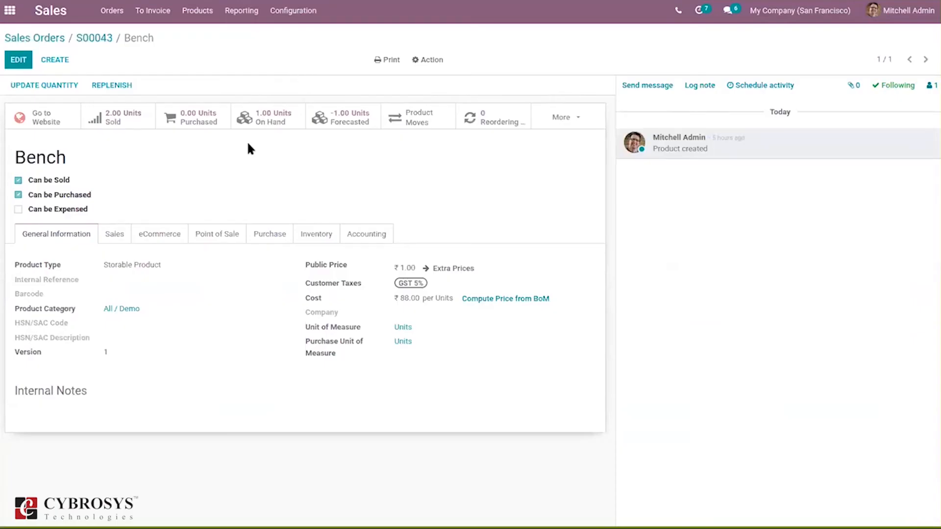
pyautogui.click(266, 117)
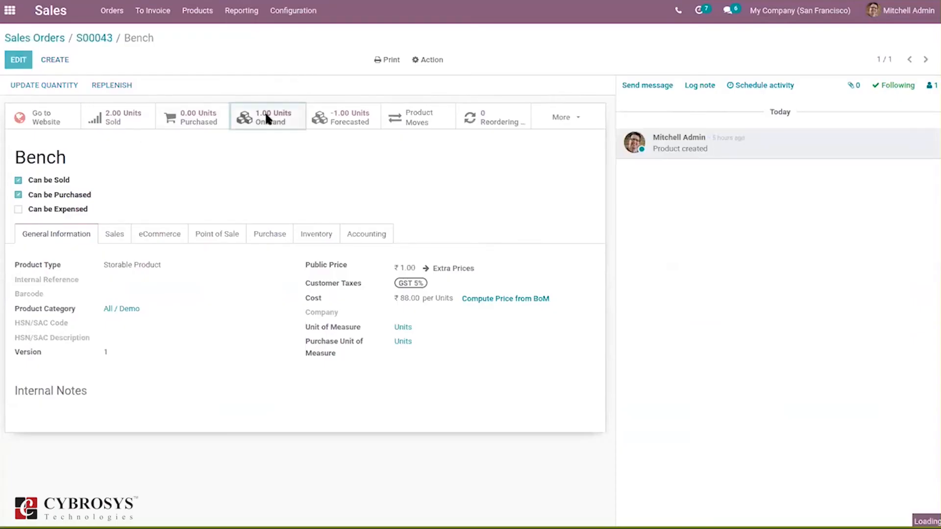
pyautogui.click(356, 111)
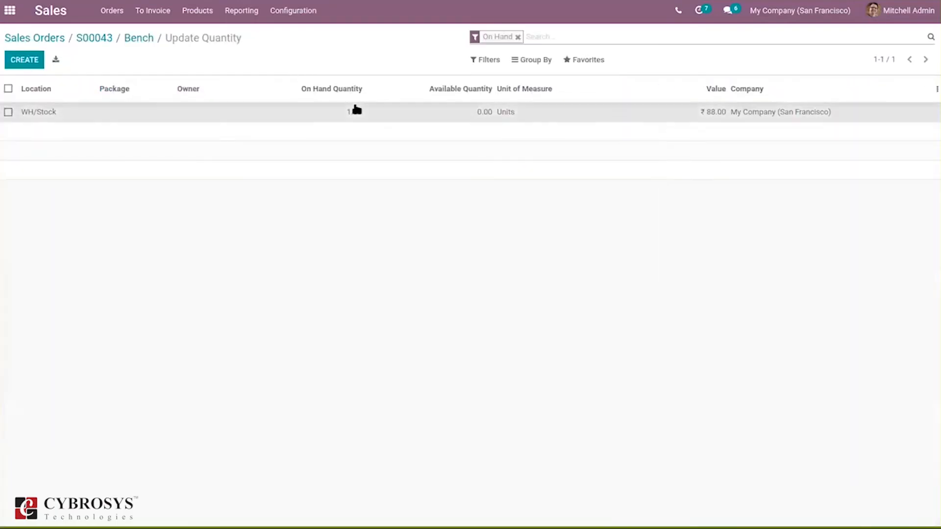
pyautogui.write('100')
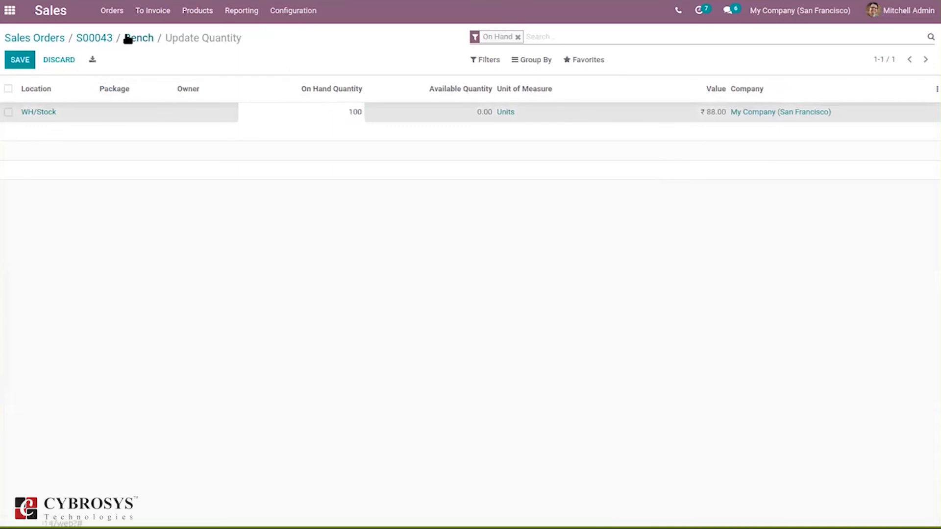
pyautogui.click(22, 60)
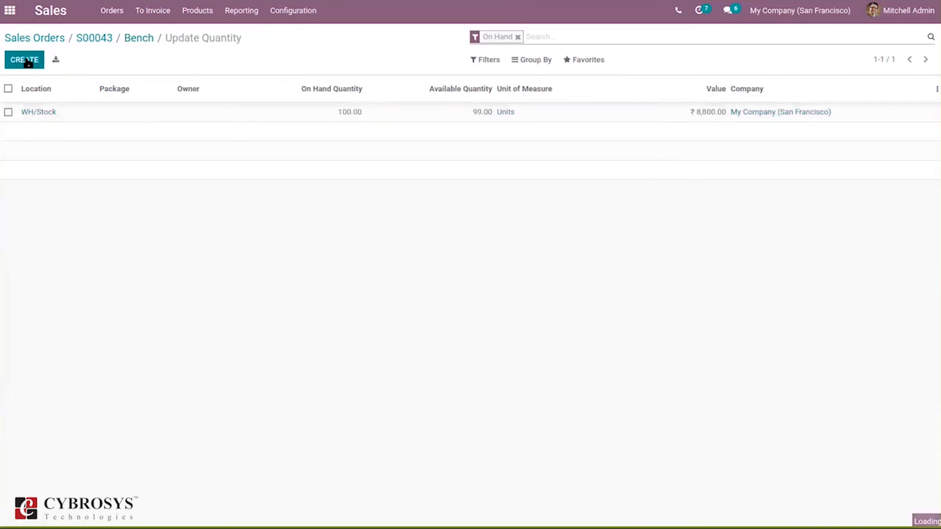
# - Return to the sales order and validate its delivery transfer, applying the immediate transfer for all quantities
pyautogui.click(24, 61)
pyautogui.click(133, 39)
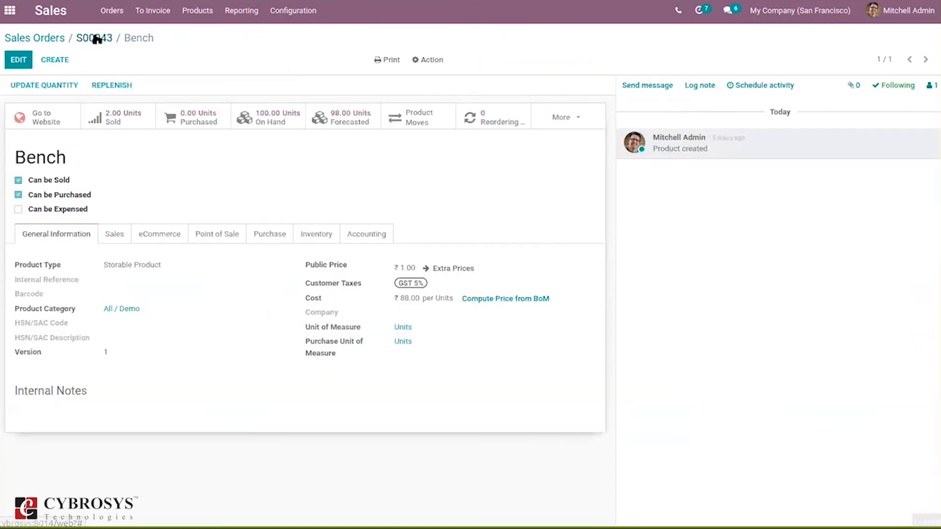
pyautogui.click(96, 38)
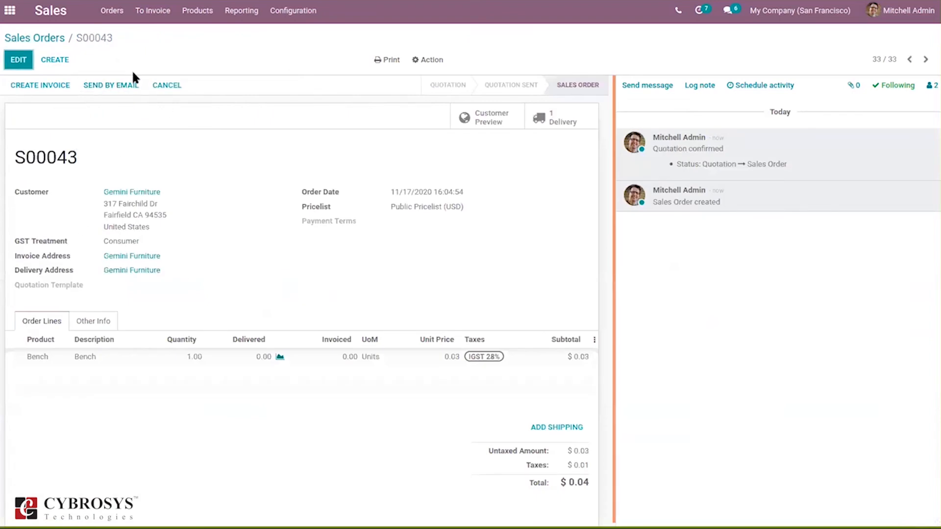
pyautogui.click(543, 113)
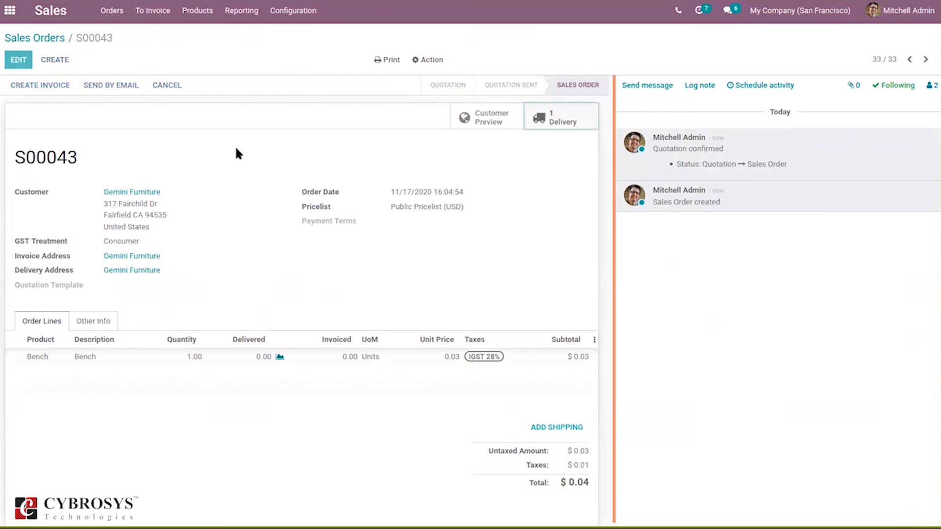
pyautogui.click(37, 82)
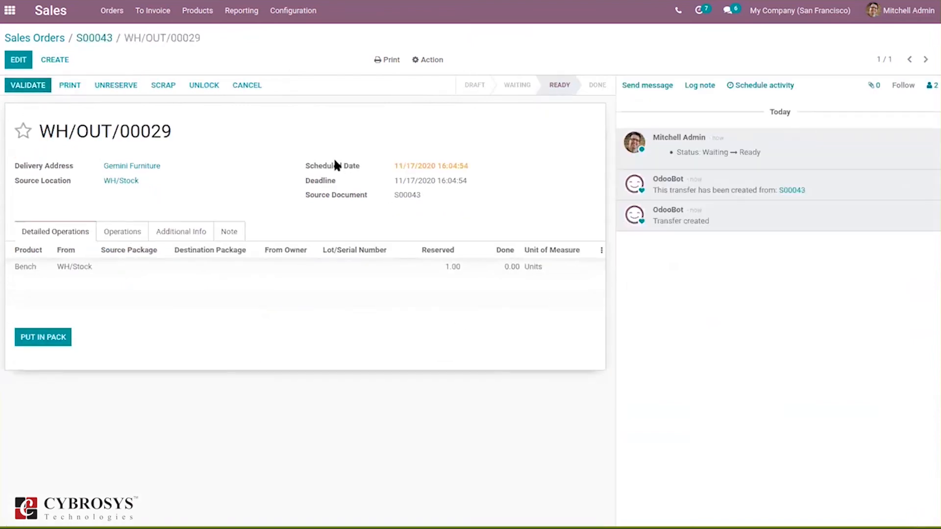
pyautogui.click(47, 87)
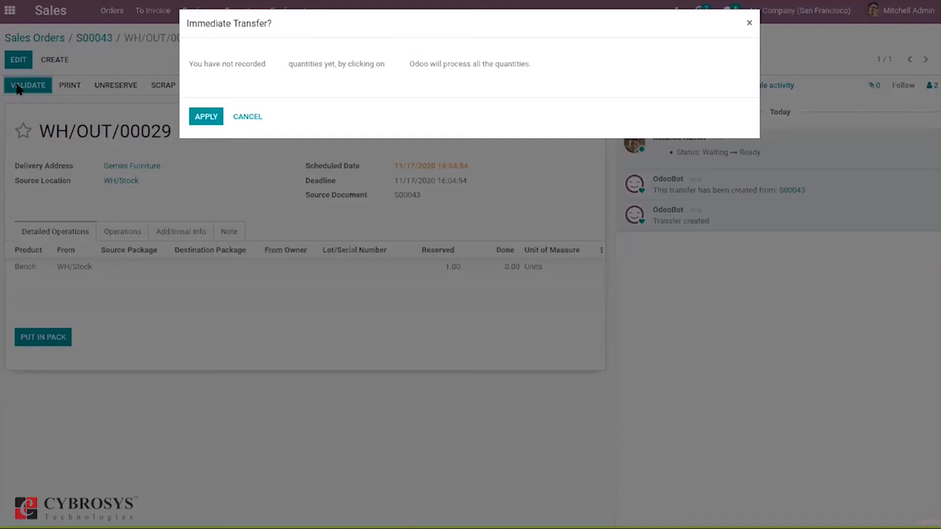
pyautogui.click(211, 118)
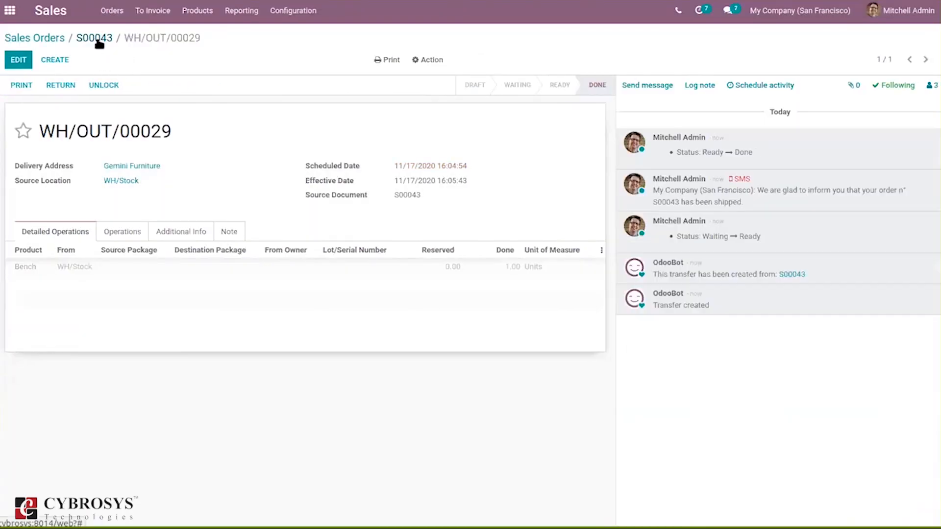
# - Go back to the order and create a regular invoice from it, opening the draft invoice
pyautogui.click(100, 39)
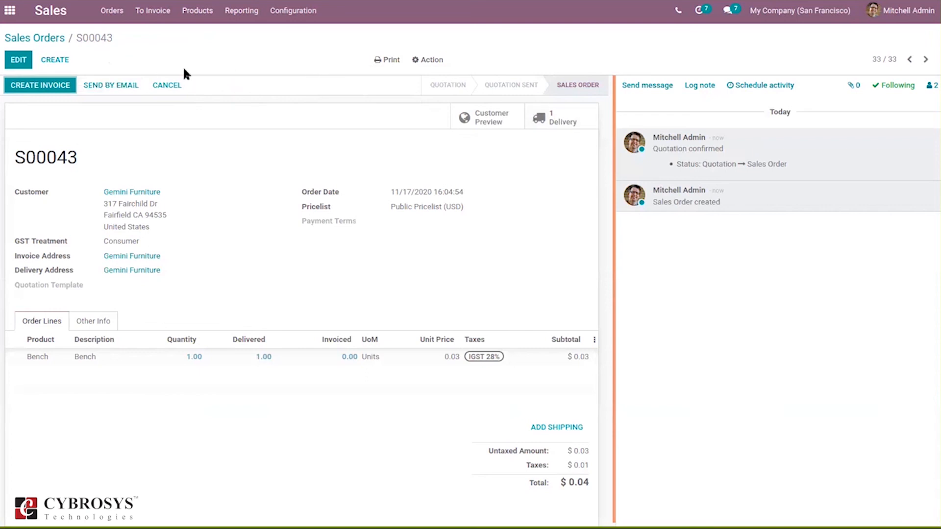
pyautogui.click(53, 85)
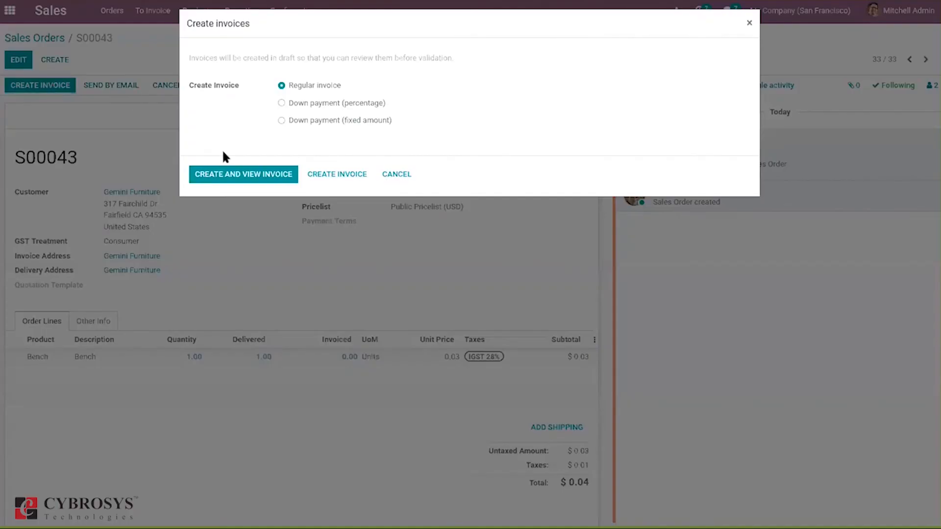
pyautogui.click(237, 179)
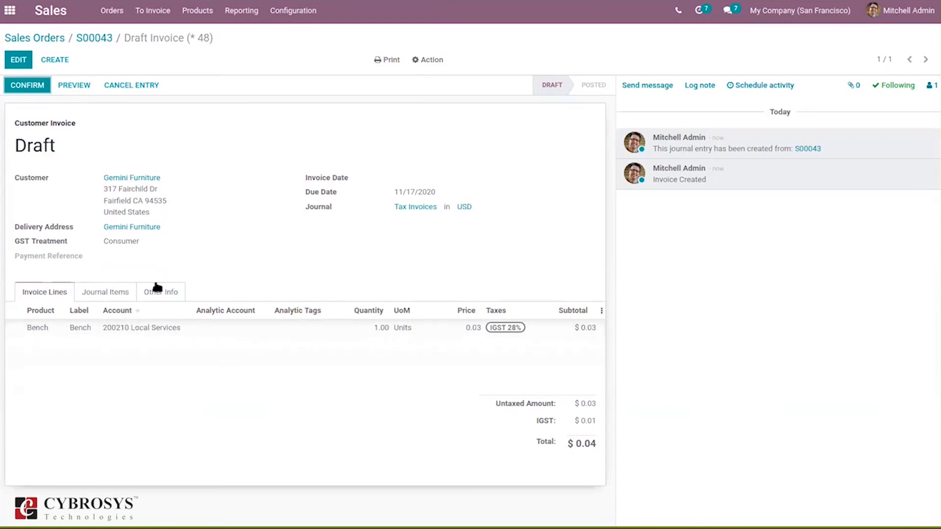
# - Review the draft invoice's journal items, invoice lines and fiscal position, then return to the sales orders list
pyautogui.click(110, 291)
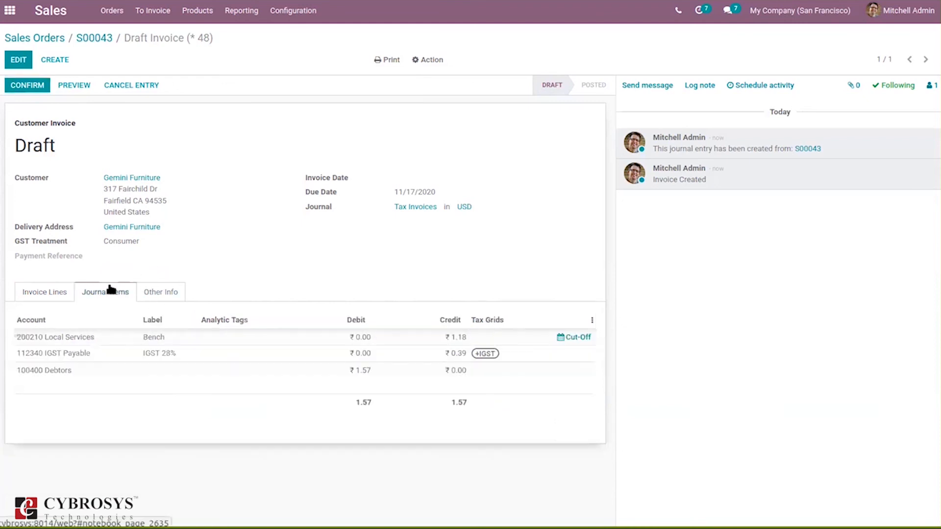
pyautogui.click(38, 295)
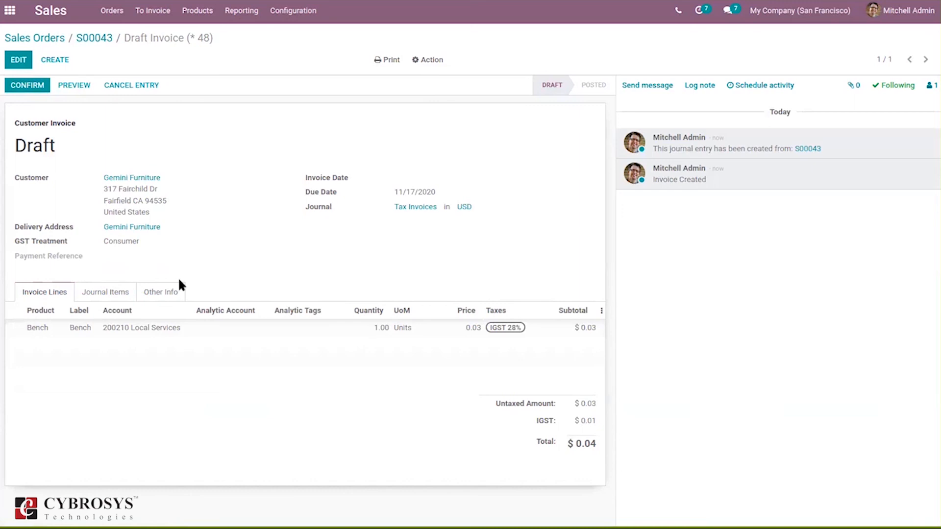
pyautogui.click(161, 293)
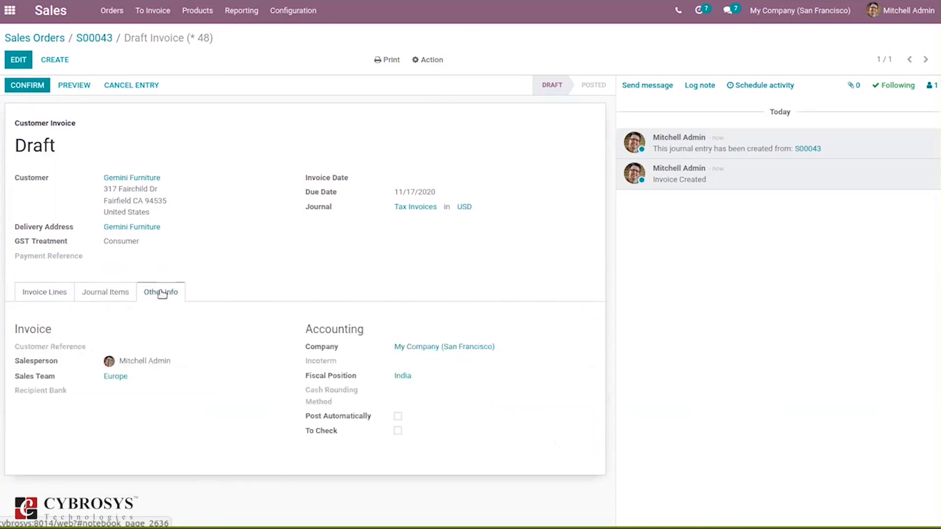
pyautogui.click(18, 60)
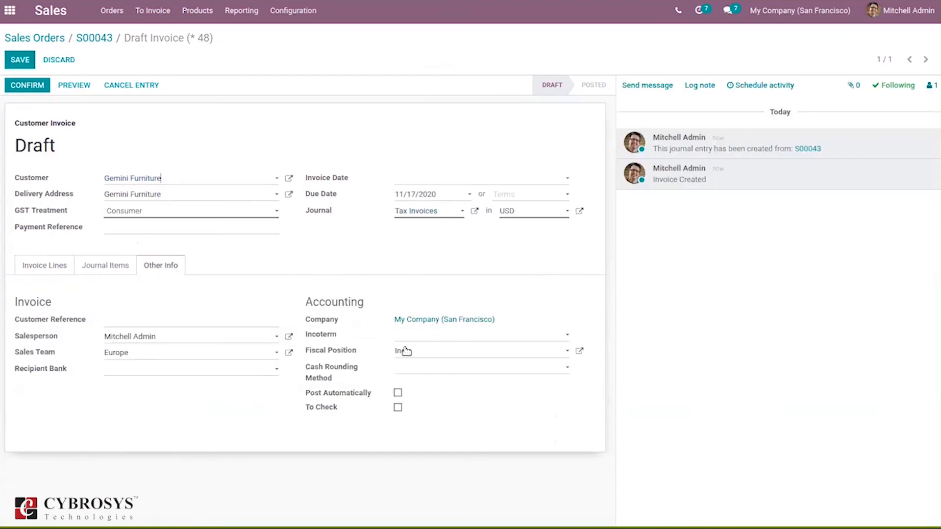
pyautogui.click(416, 355)
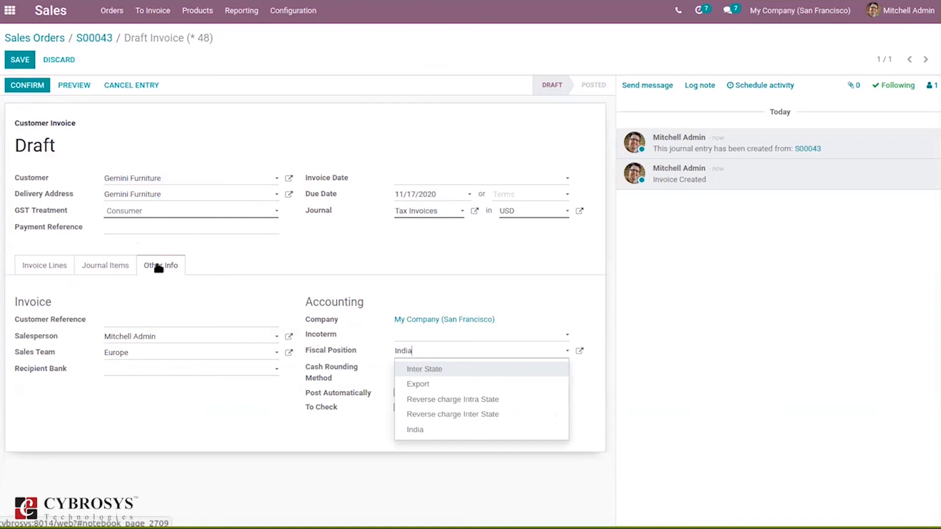
pyautogui.click(89, 39)
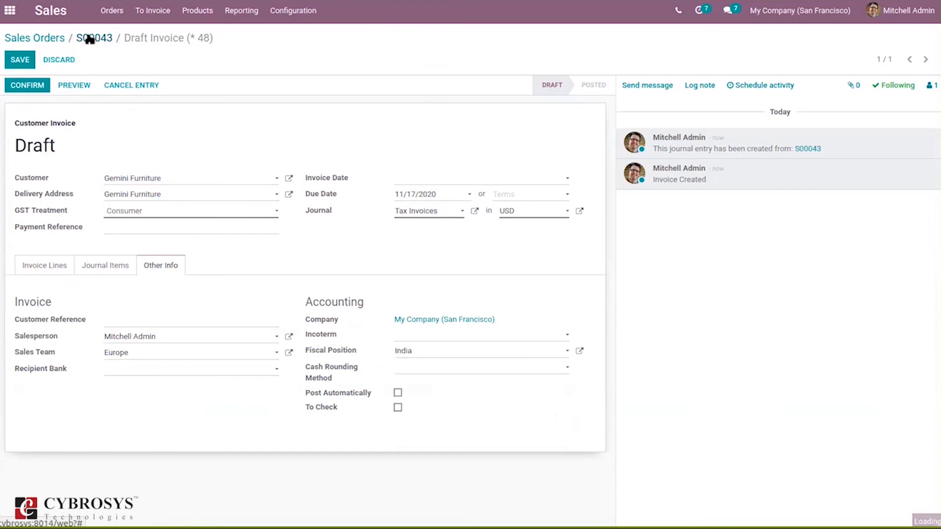
pyautogui.click(53, 39)
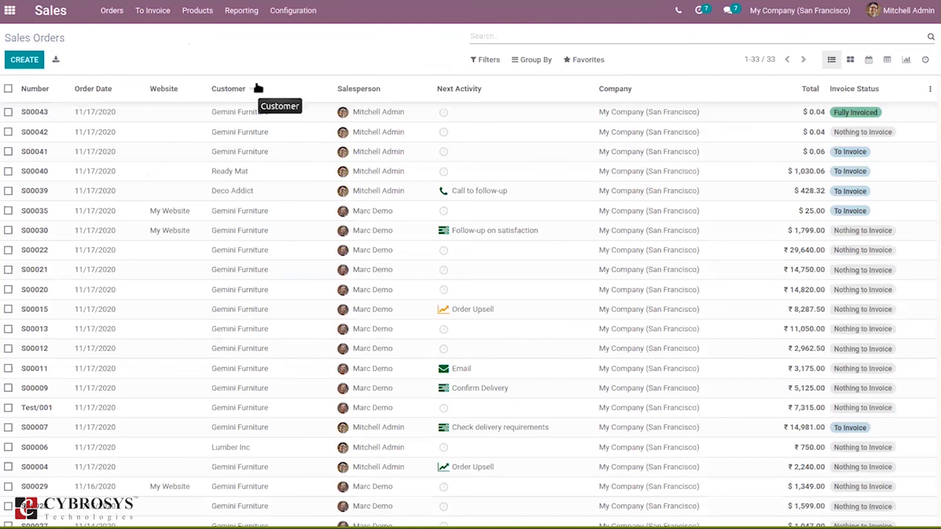